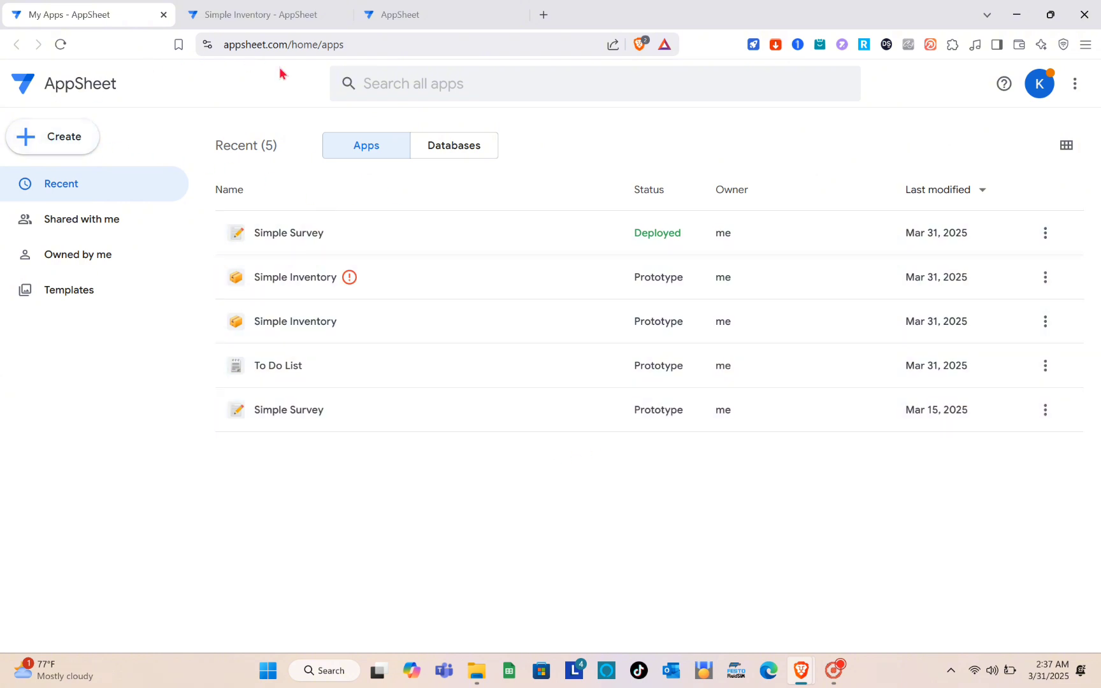
Step: Search the web for "appsheet"
click(299, 50)
text(app)
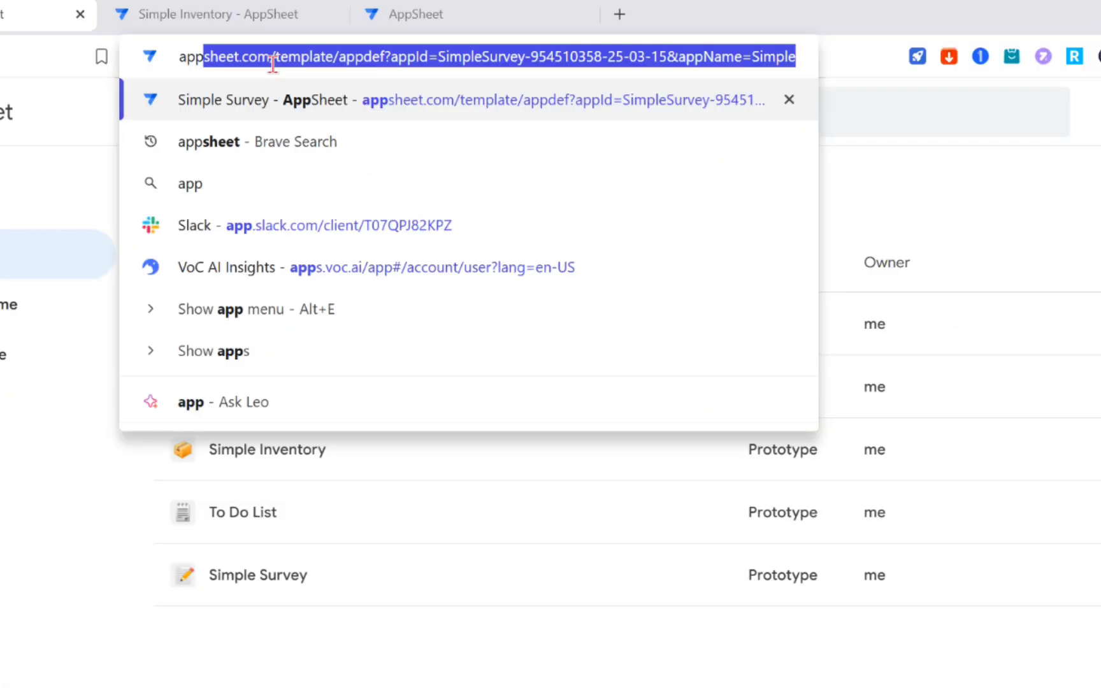
text(sg)
key(BackSpace)
text(heet)
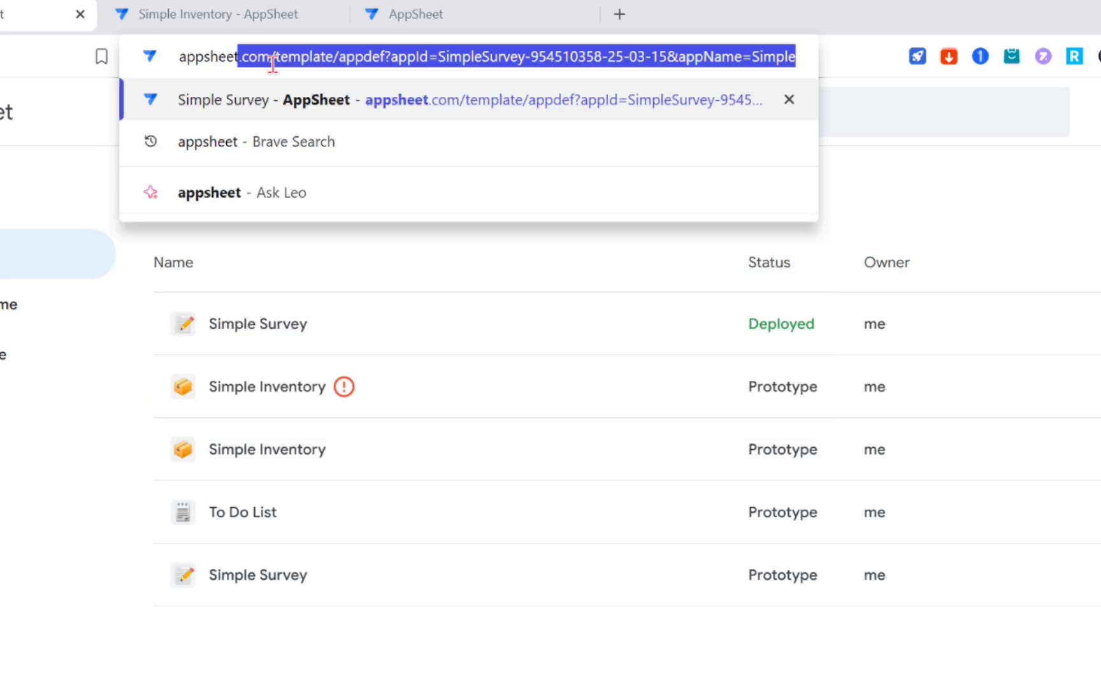
key(Delete)
key(Return)
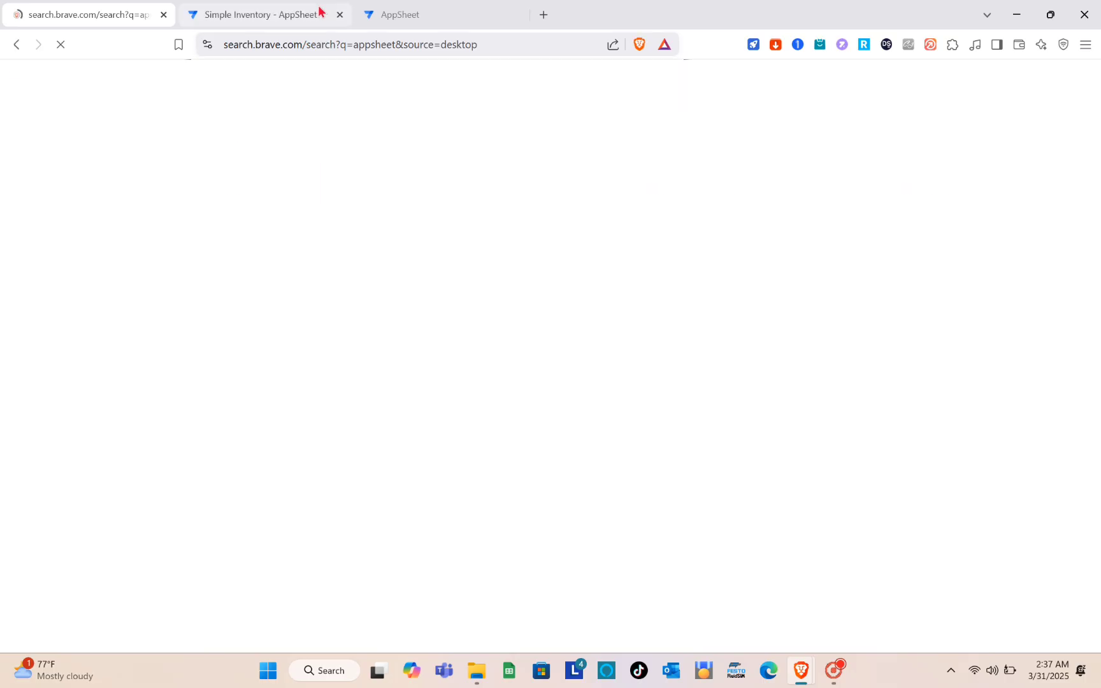
Step: Close the two leftover AppSheet tabs and open the Google AppSheet homepage from the search results
click(339, 14)
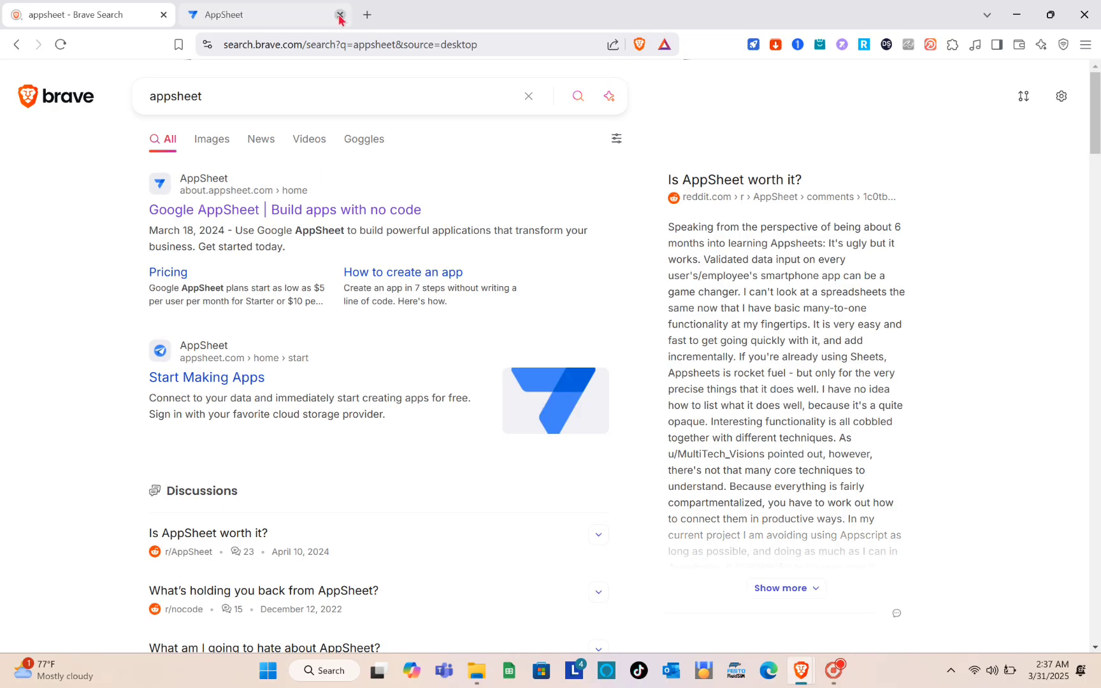
click(339, 15)
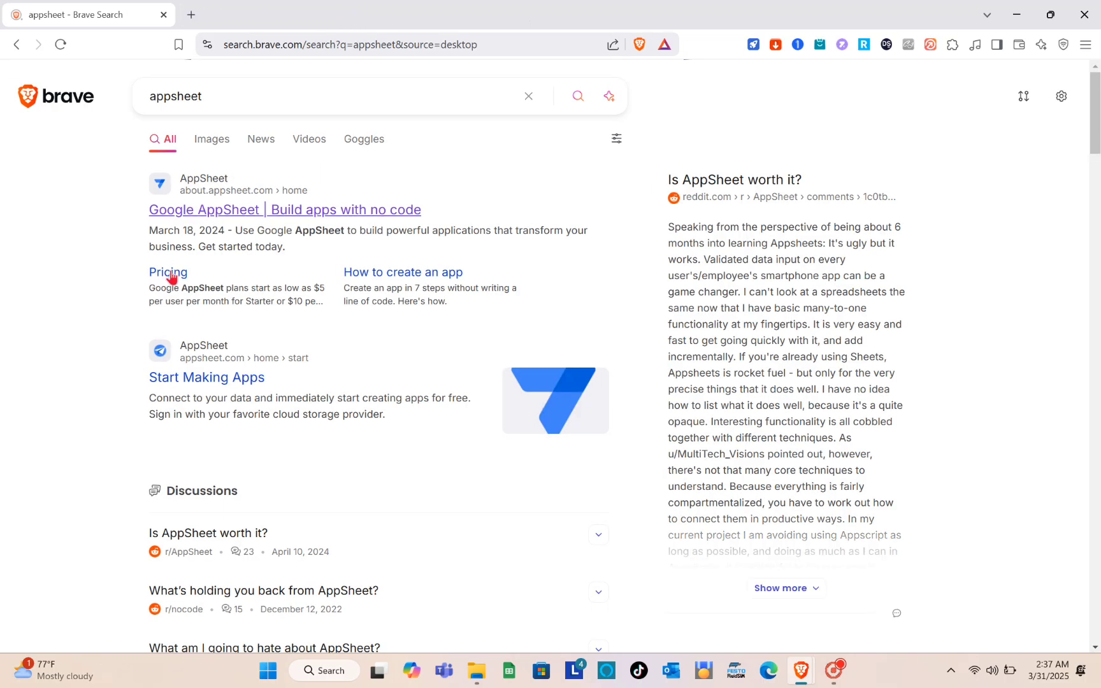
click(215, 205)
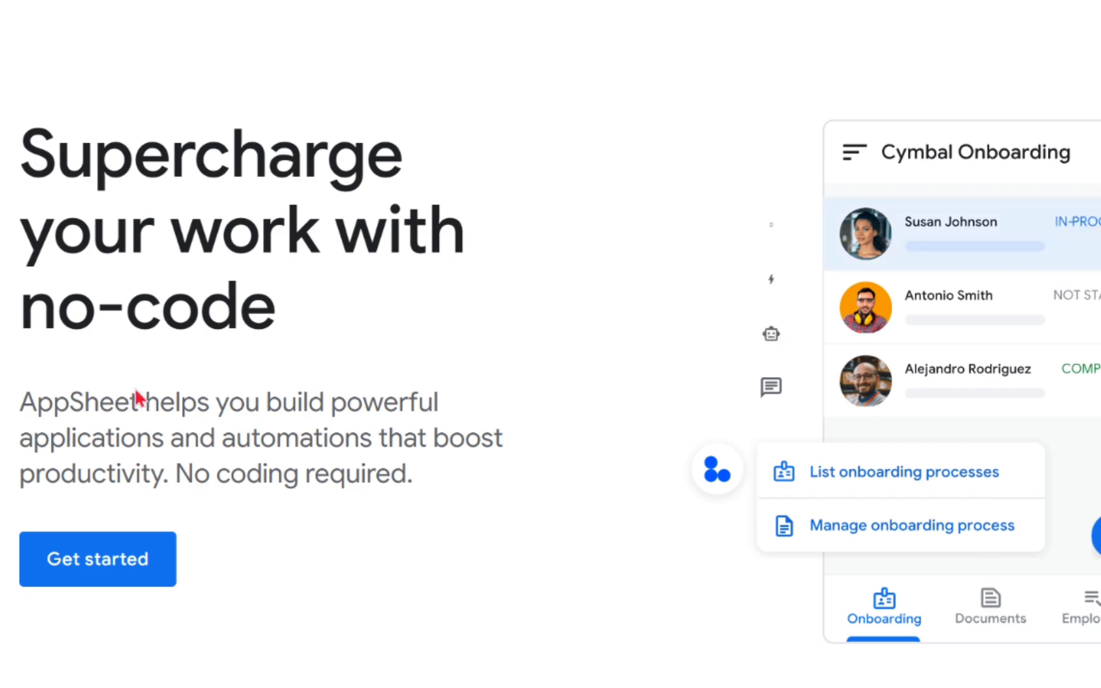
Step: Check the available sign-in providers, return to the homepage and sign in to reach the list of apps
click(97, 556)
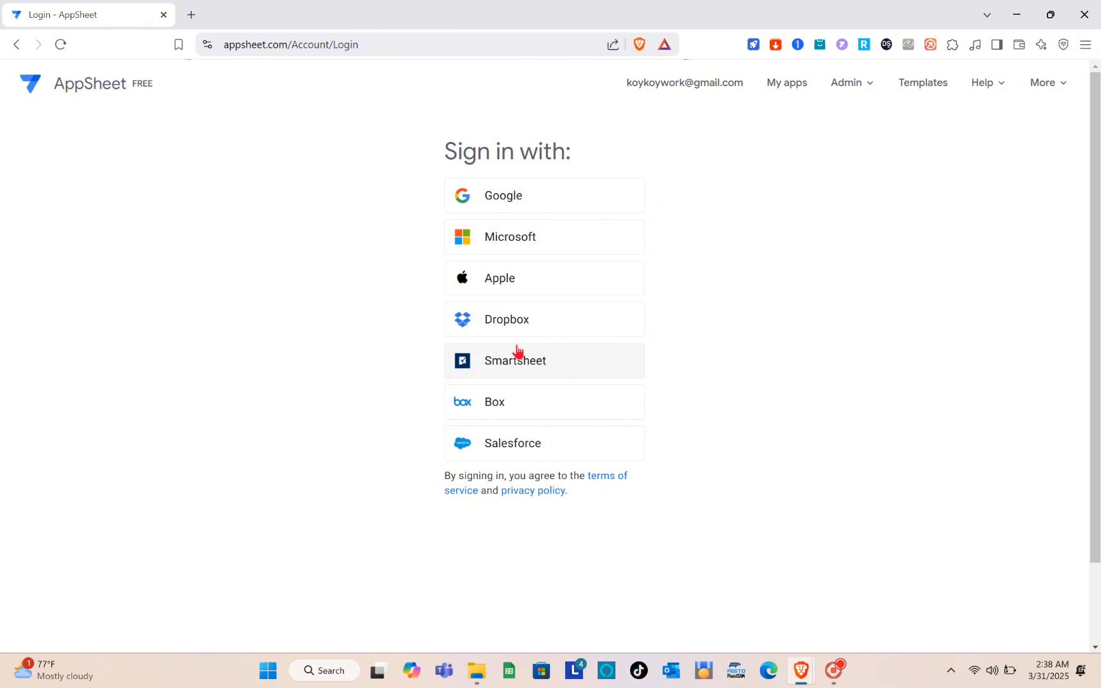
click(17, 46)
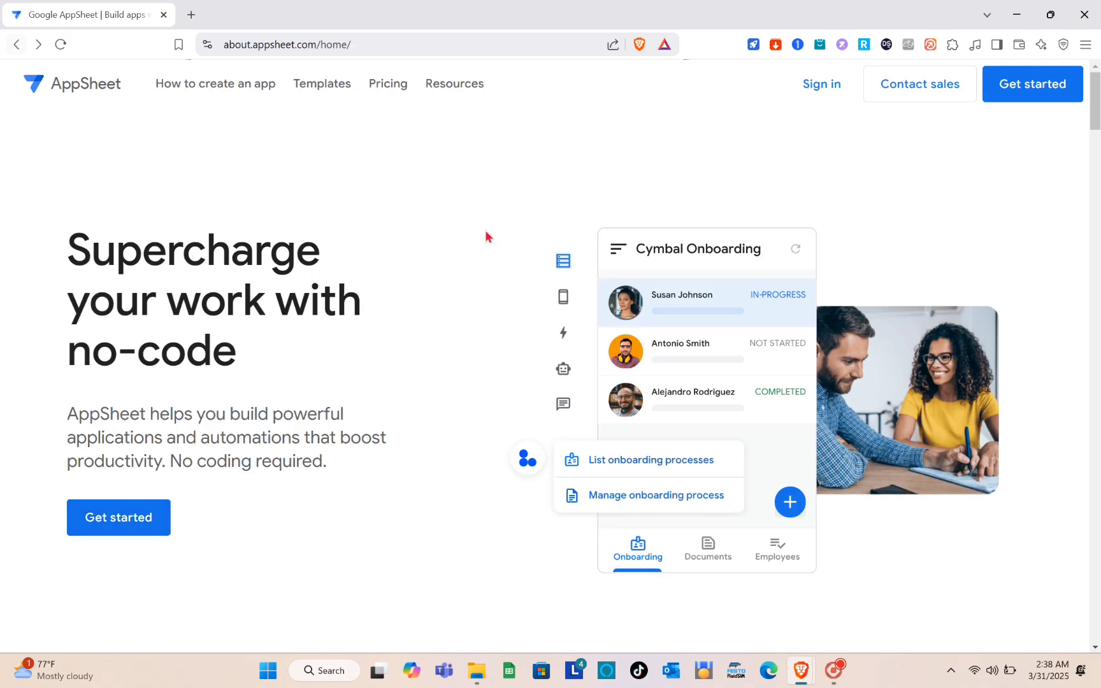
click(834, 88)
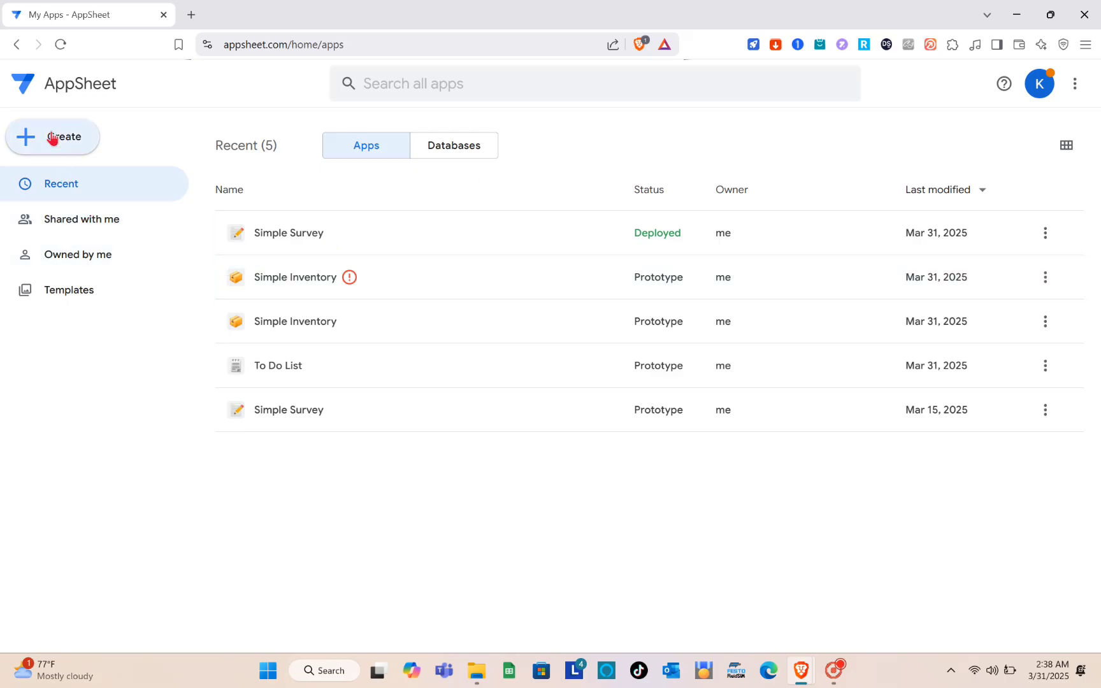
Step: Start creating a new app from the template library
click(54, 137)
mouse_move(99, 183)
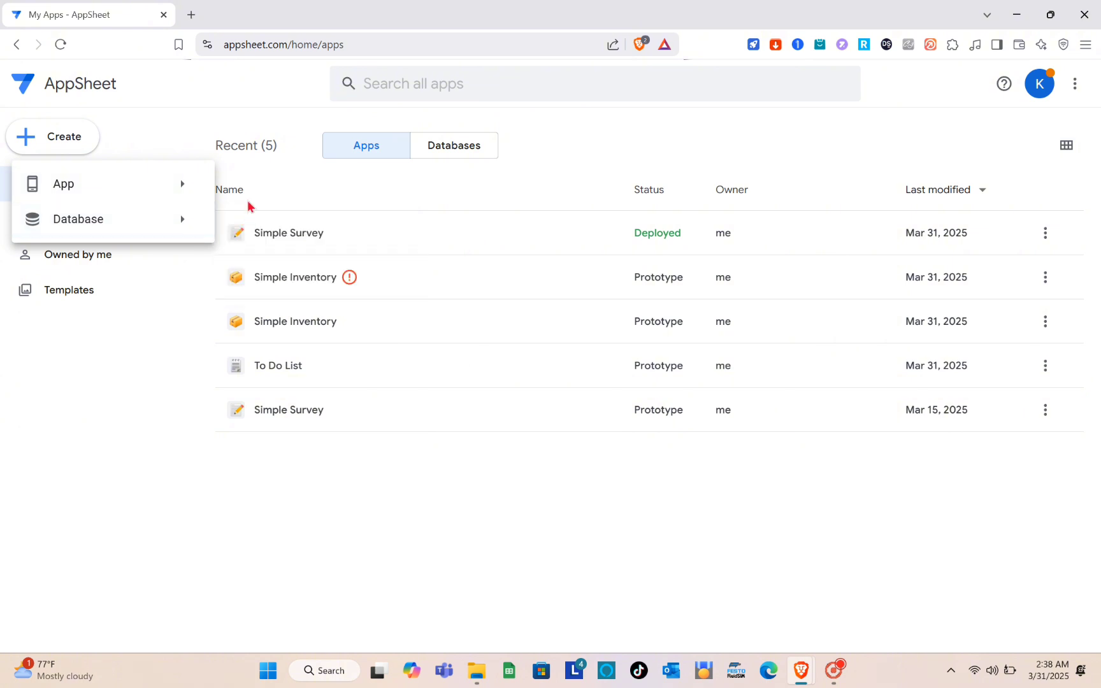
click(285, 218)
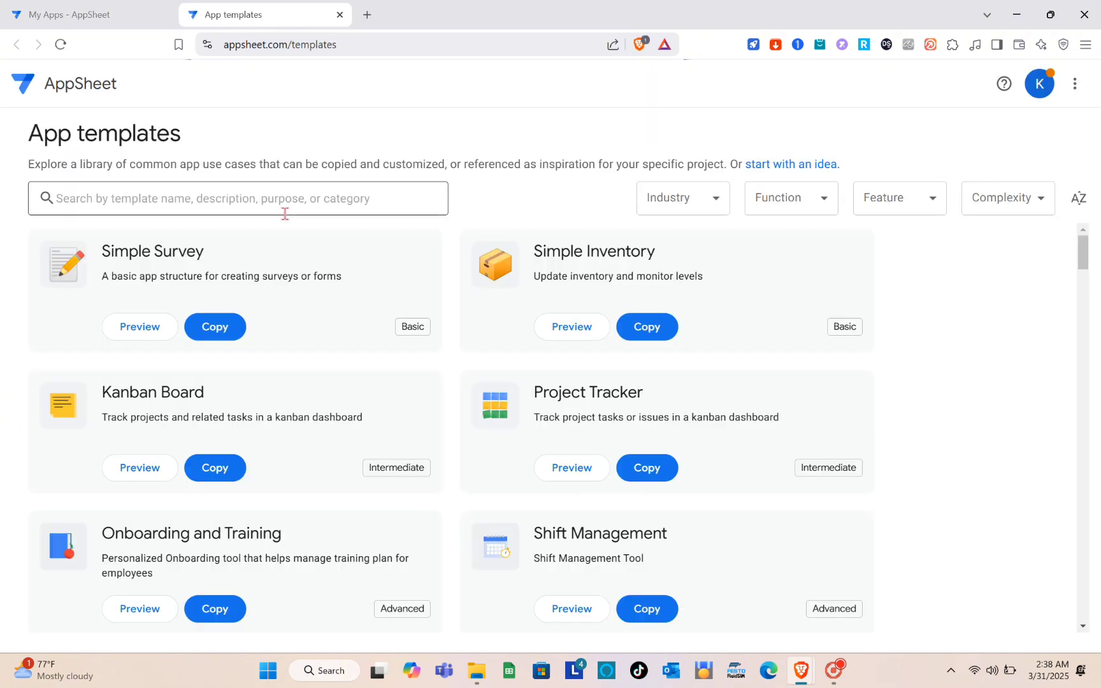
Step: Browse the whole app template library for the kinds of templates on offer
scroll(310, 378, down, 2)
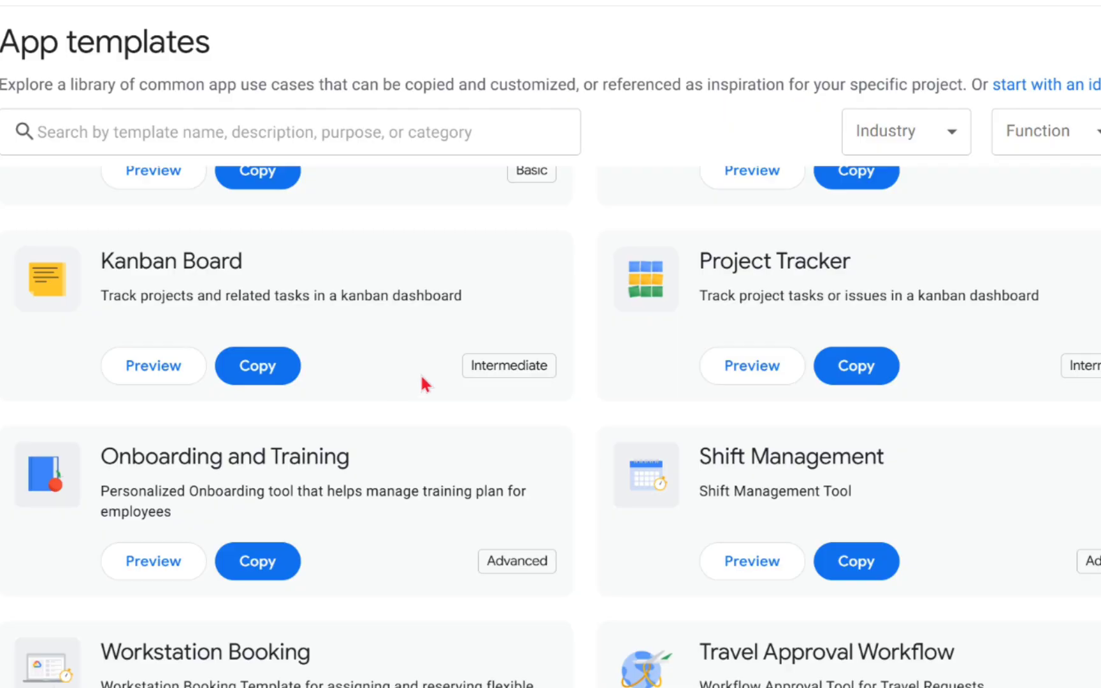
scroll(255, 488, down, 9)
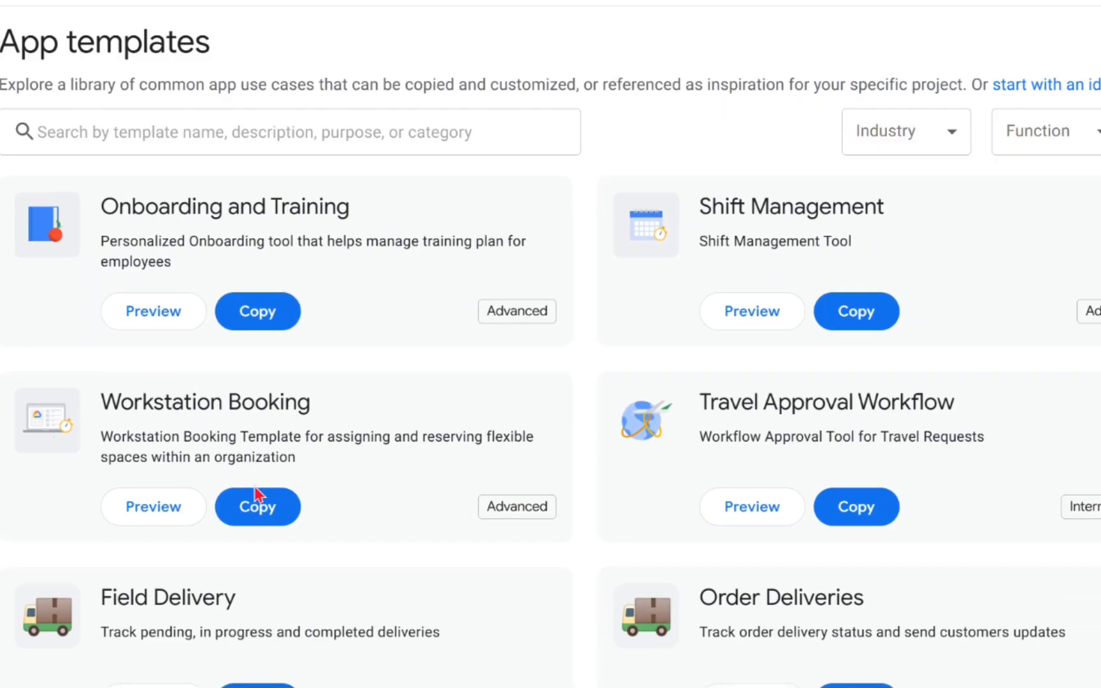
scroll(258, 494, down, 15)
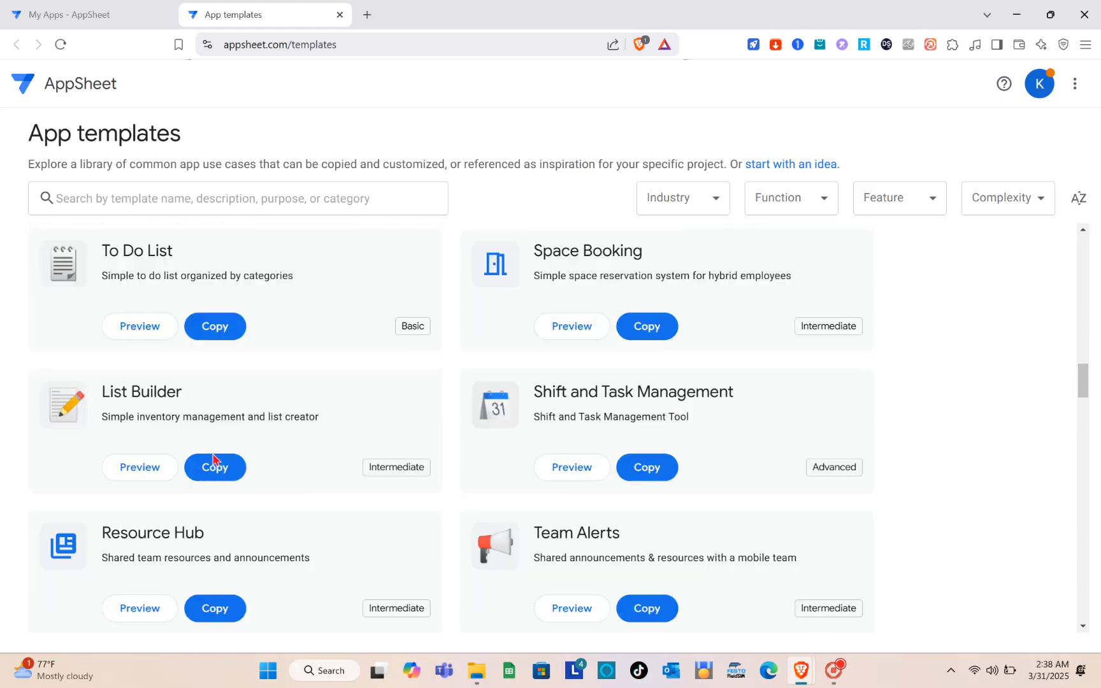
scroll(213, 453, down, 10)
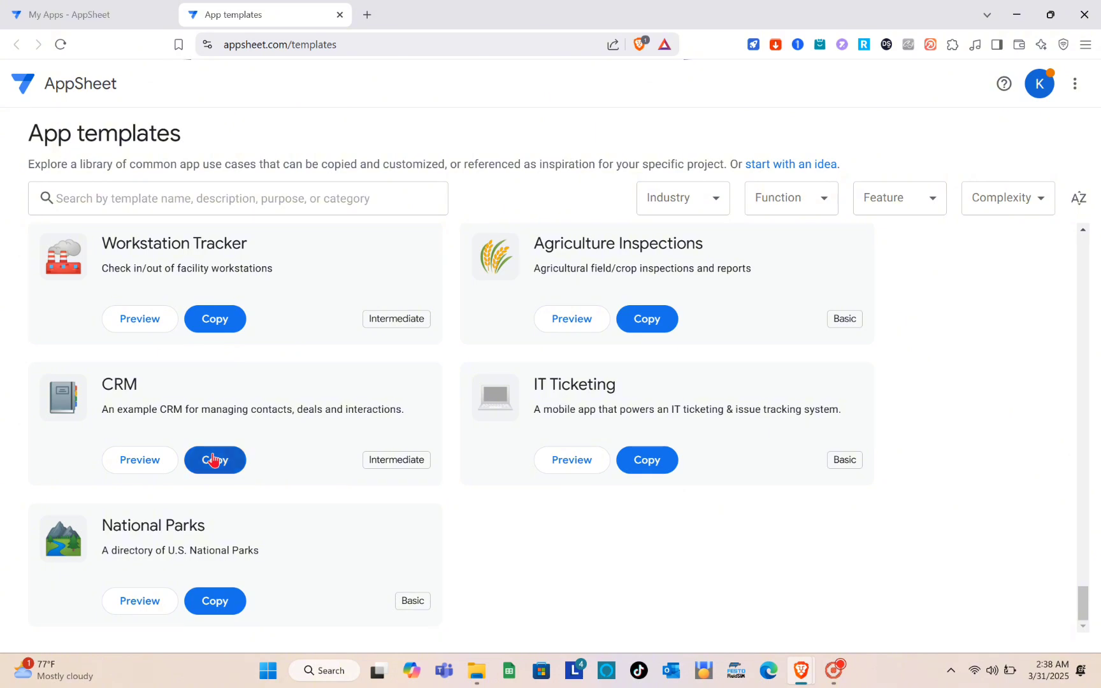
scroll(214, 457, up, 5)
scroll(213, 458, up, 10)
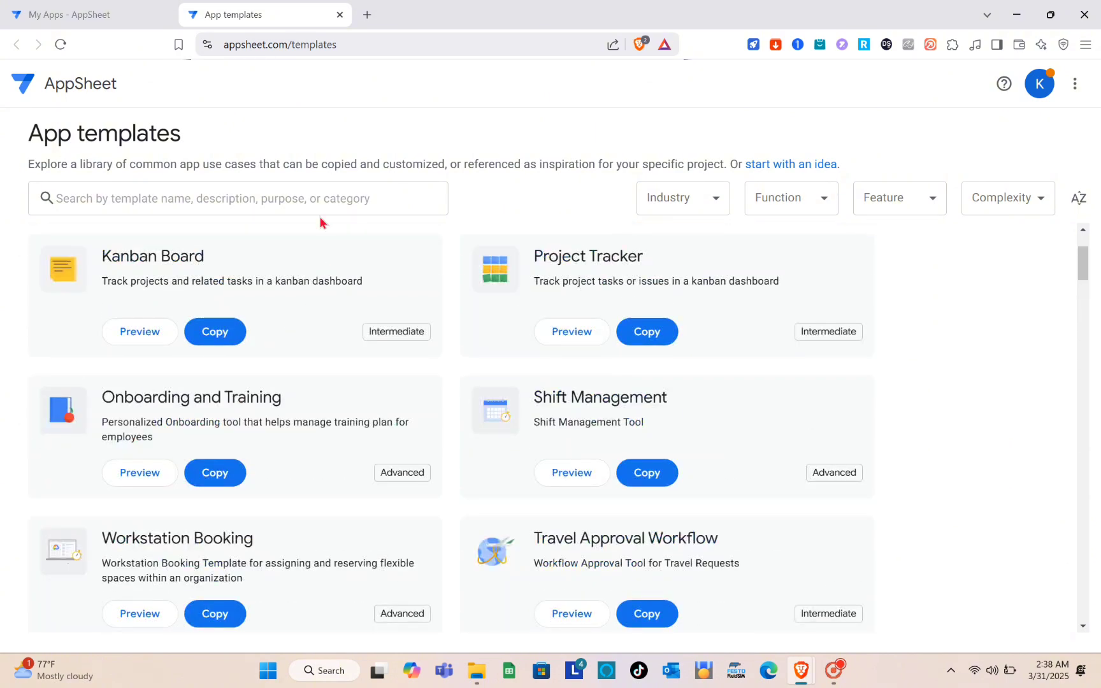
Step: Search the app templates for "project", look through the matches and clear the search
click(309, 197)
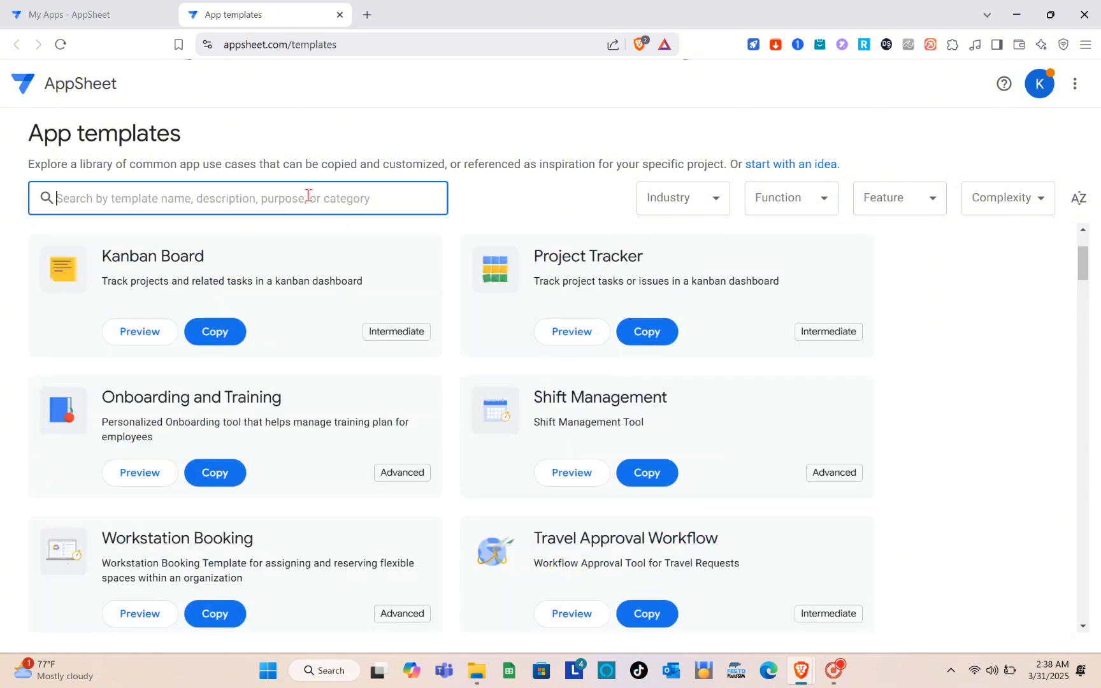
text(project)
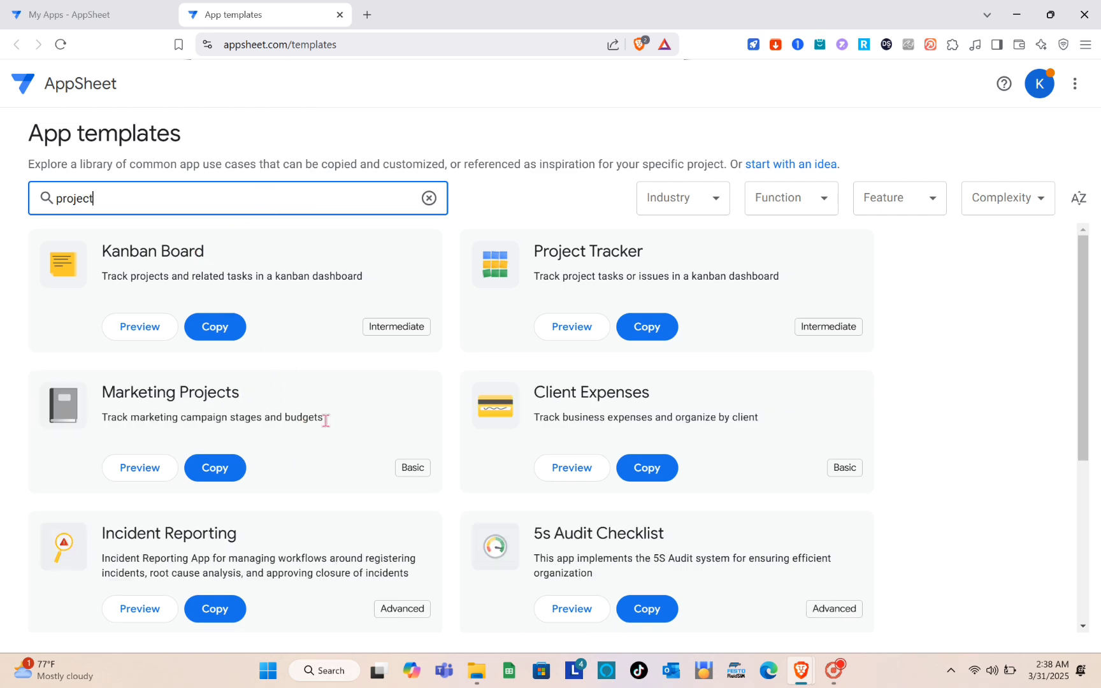
scroll(413, 518, down, 1)
scroll(436, 313, up, 1)
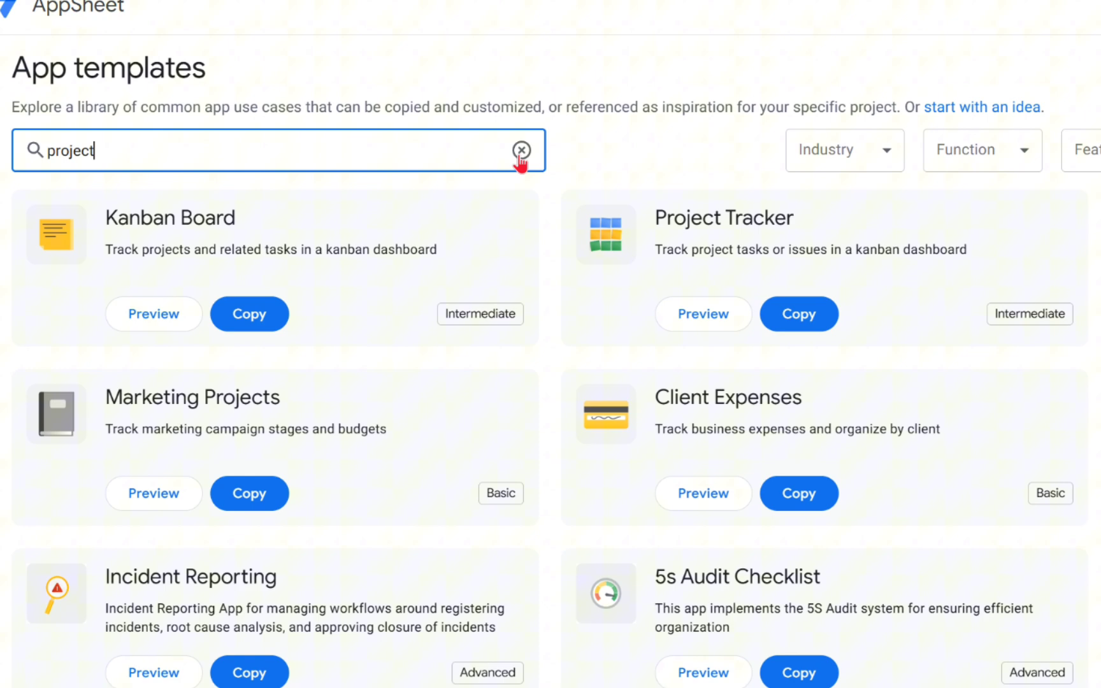
click(521, 151)
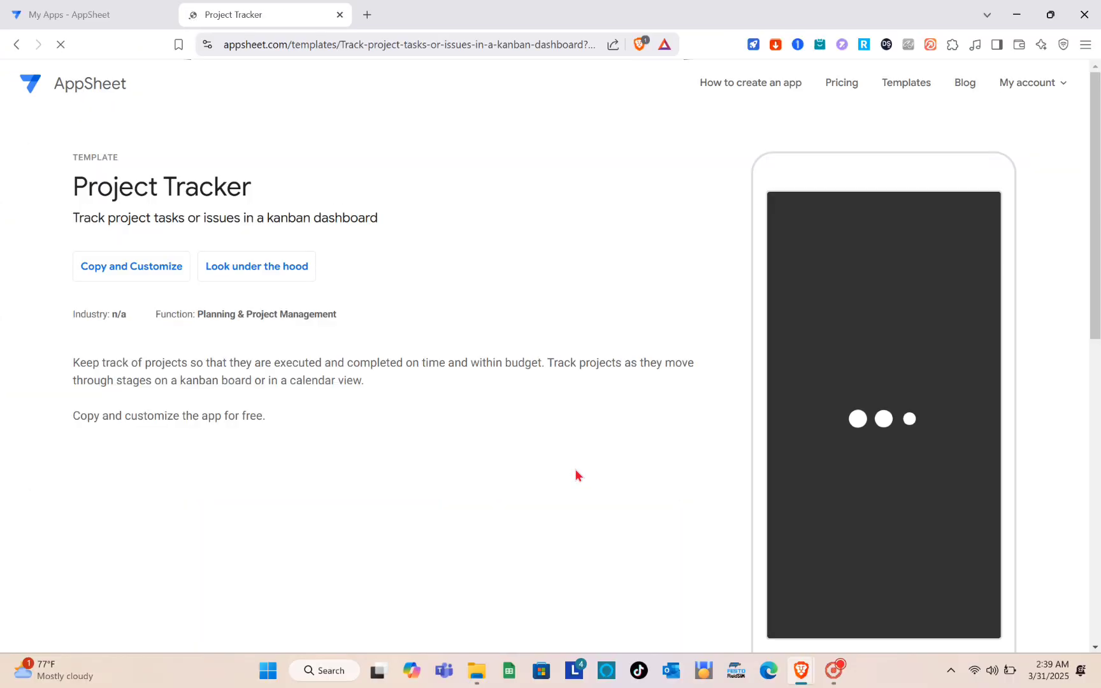
Step: Preview the Project Tracker template's sample app, checking its New Project form and Calendar view
scroll(714, 428, down, 1)
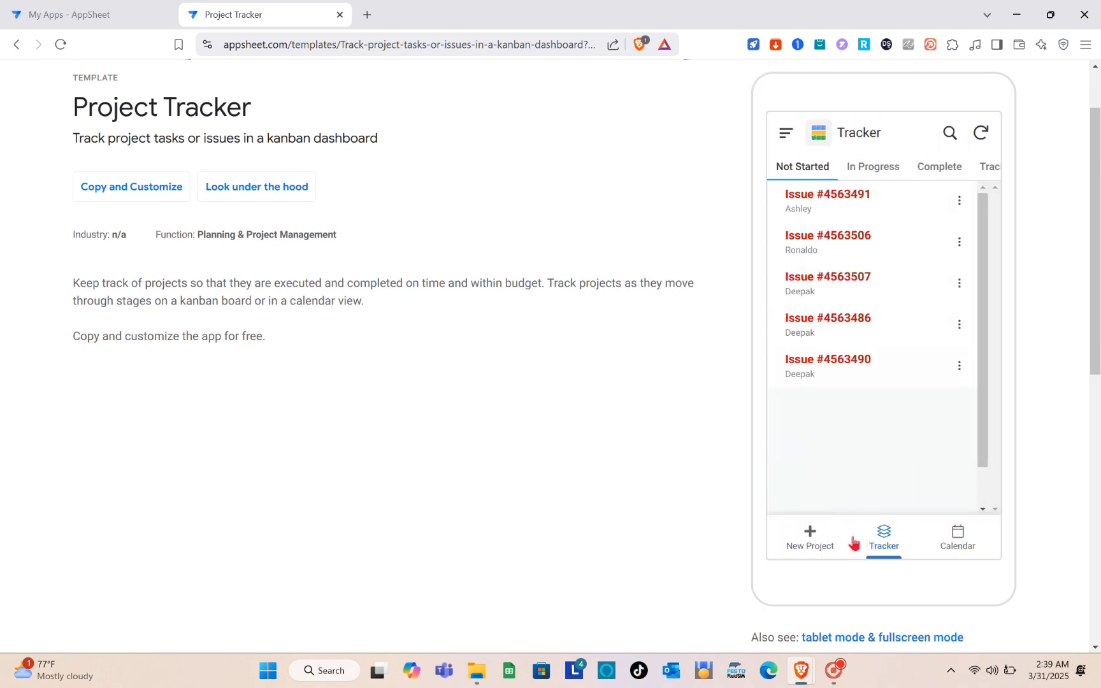
click(821, 535)
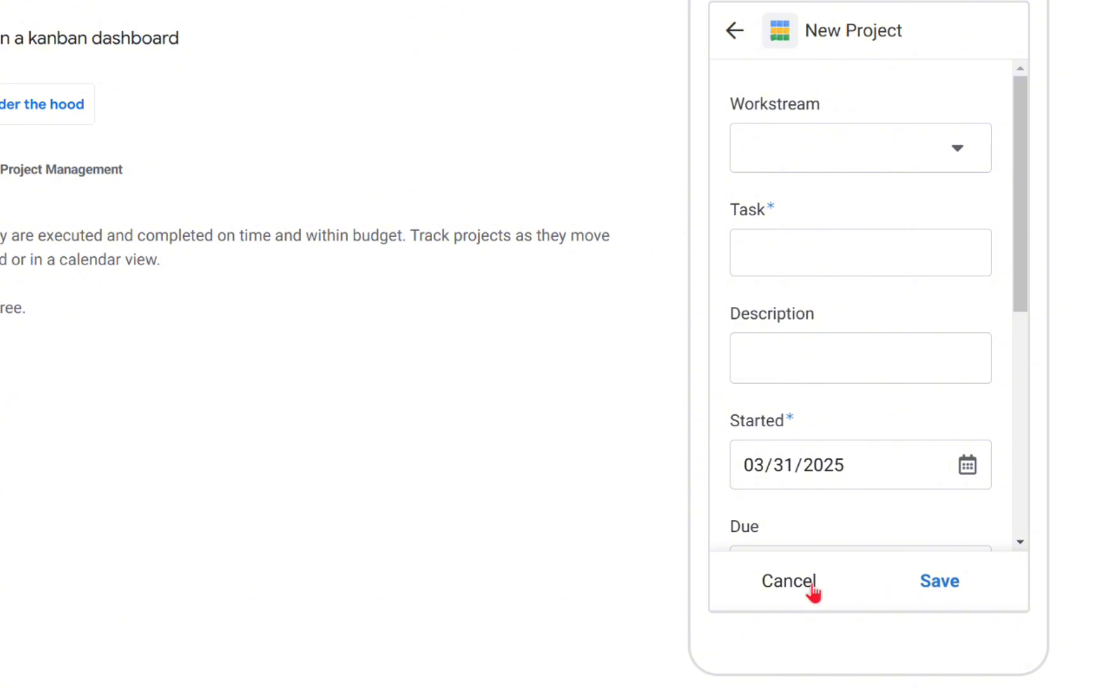
click(814, 591)
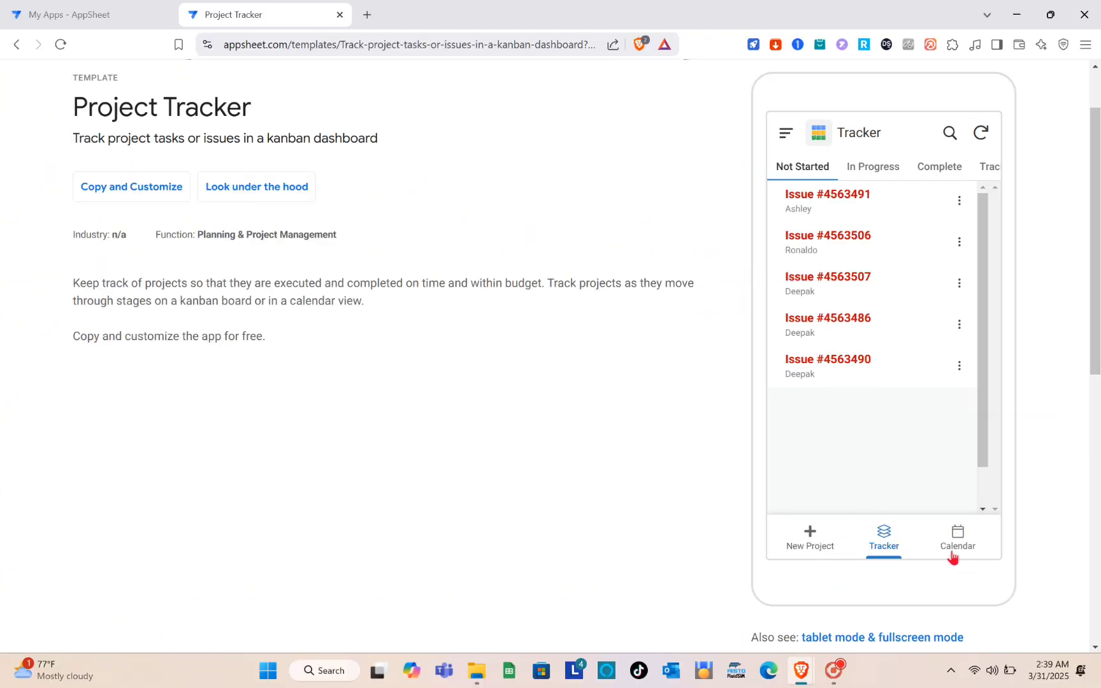
click(965, 593)
scroll(278, 291, up, 2)
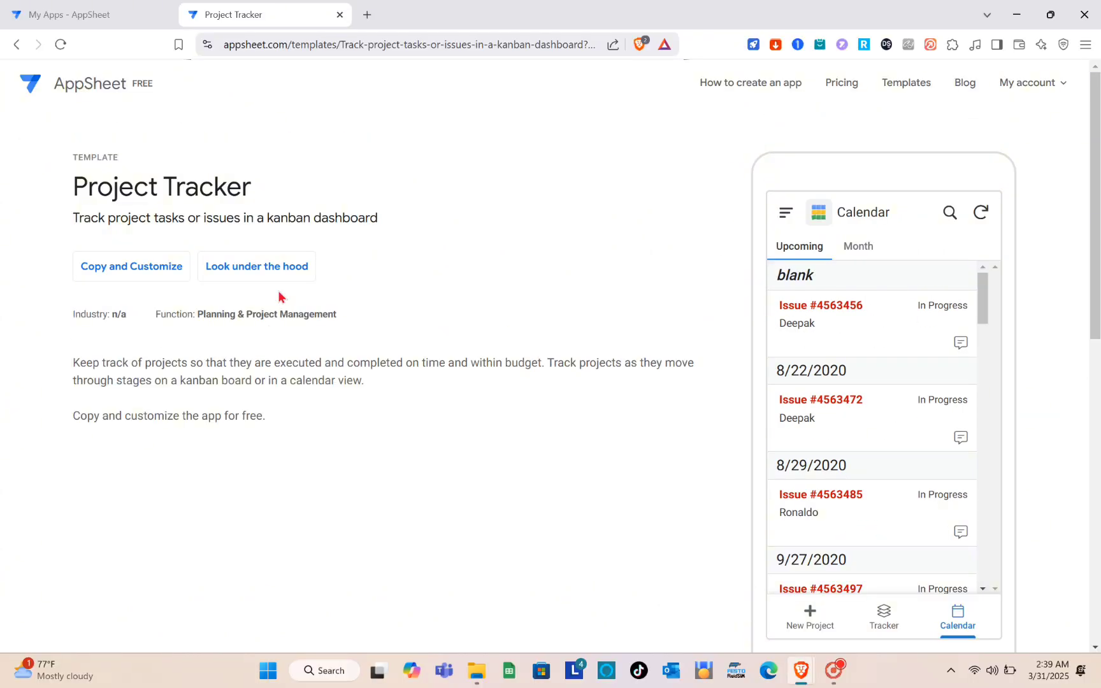
Step: Copy the template as an app named Project Tracker in the Planning & Project Management category
click(118, 270)
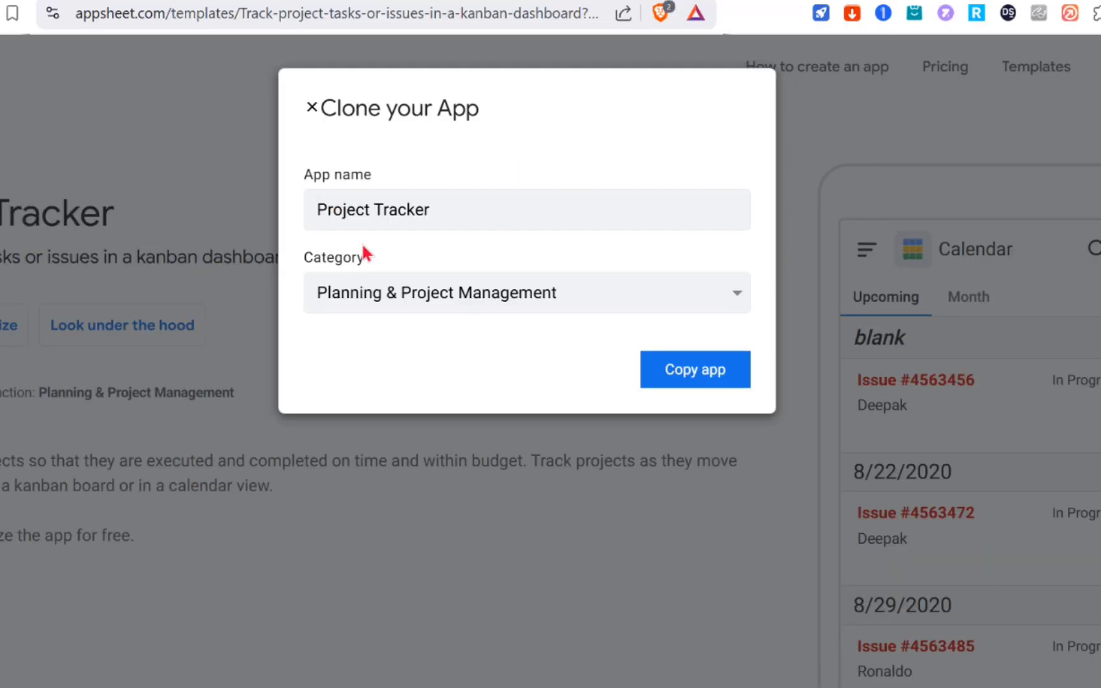
click(625, 246)
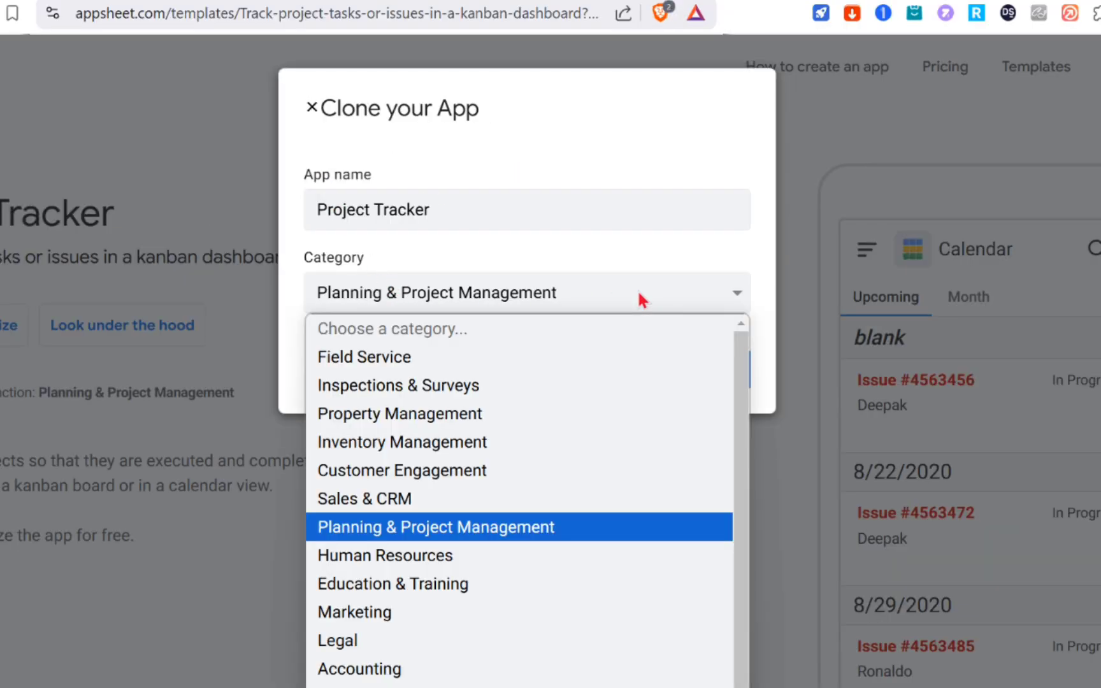
click(639, 294)
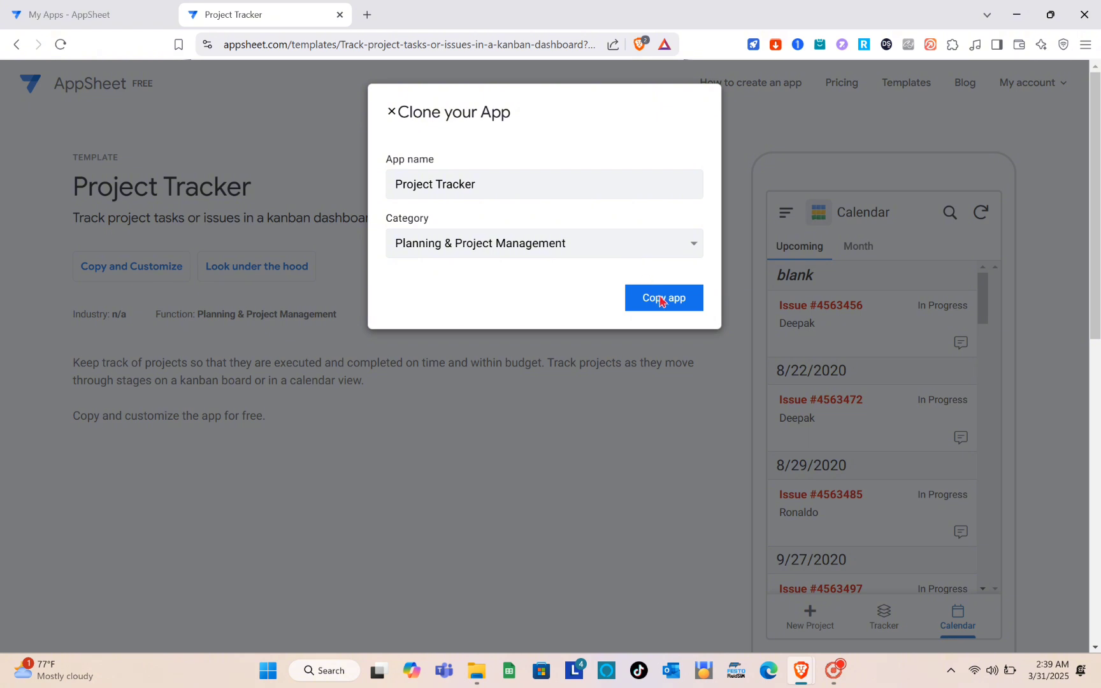
click(662, 302)
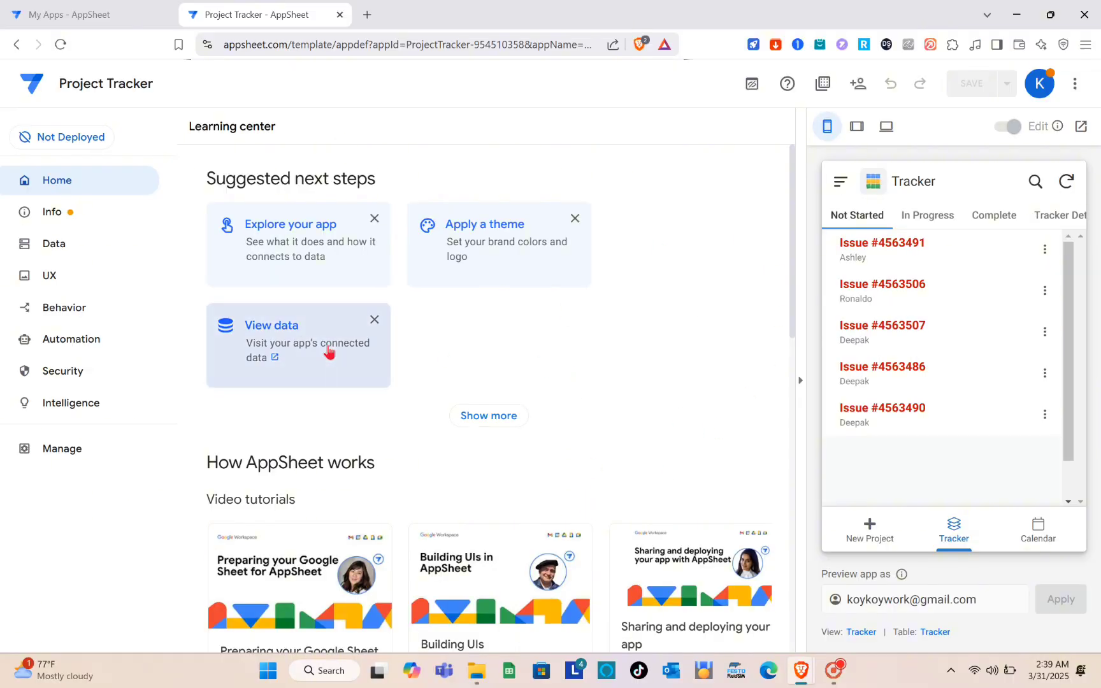
Step: Examine the copied app's errors and warnings, plus its data tables, columns, slices, user settings and options
click(66, 214)
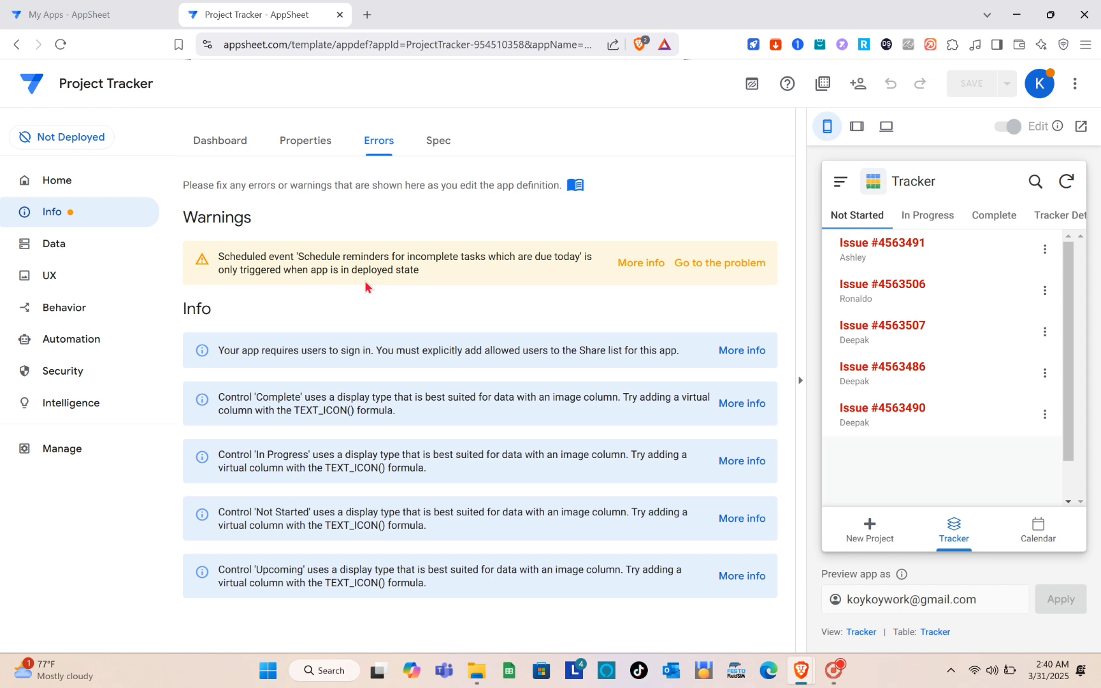
click(106, 256)
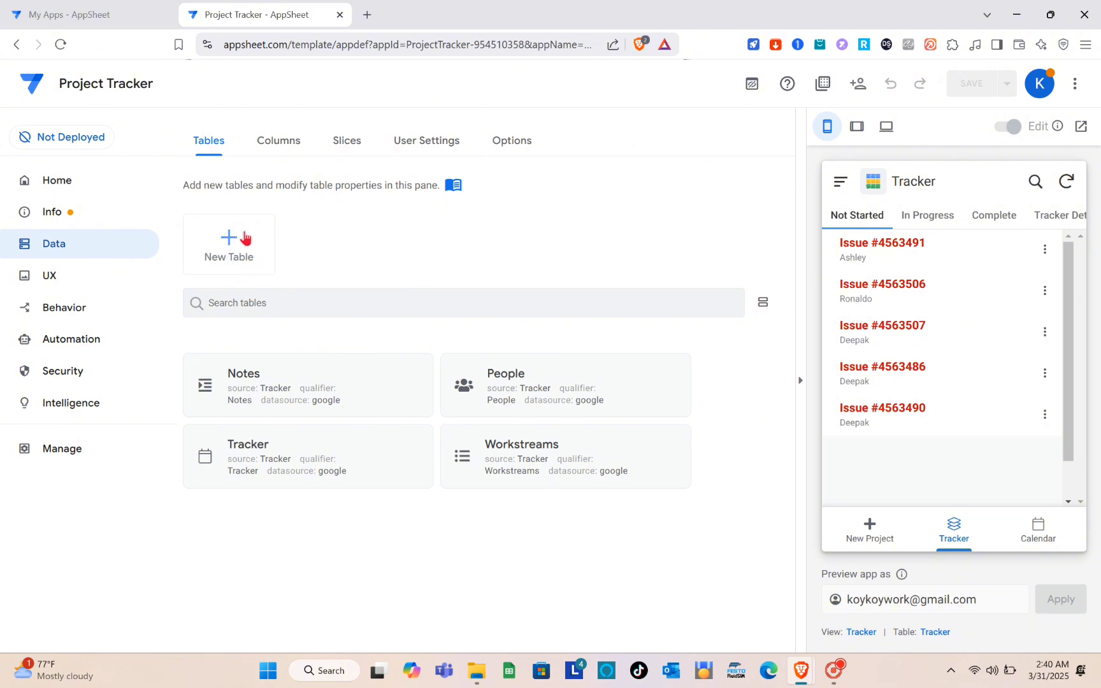
click(281, 147)
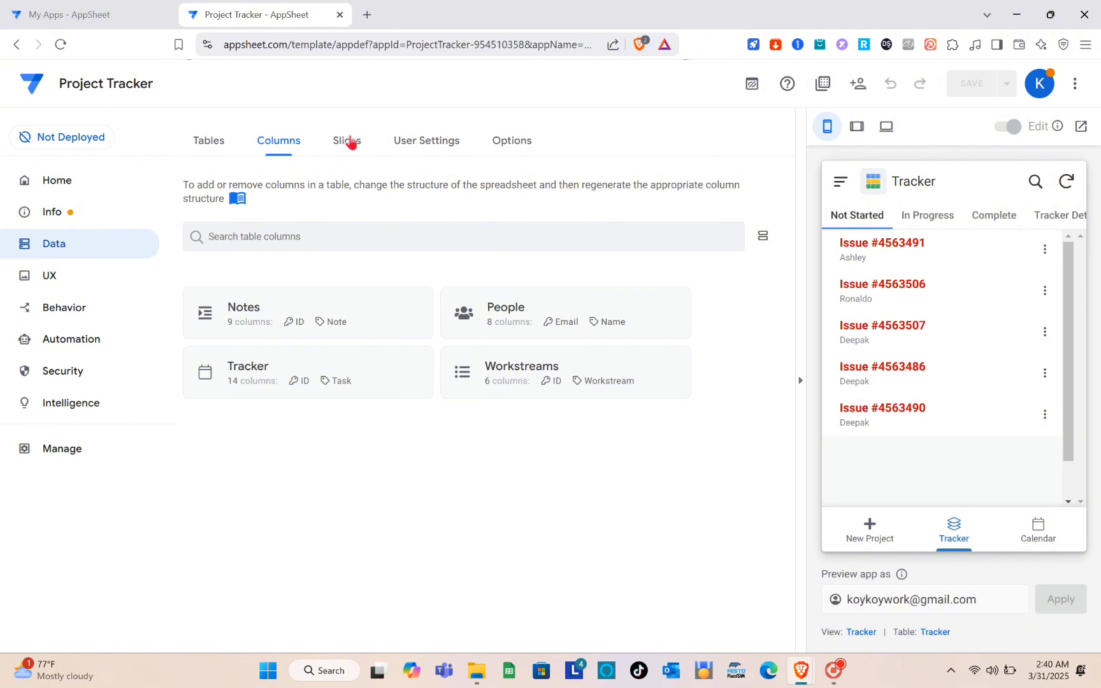
click(351, 143)
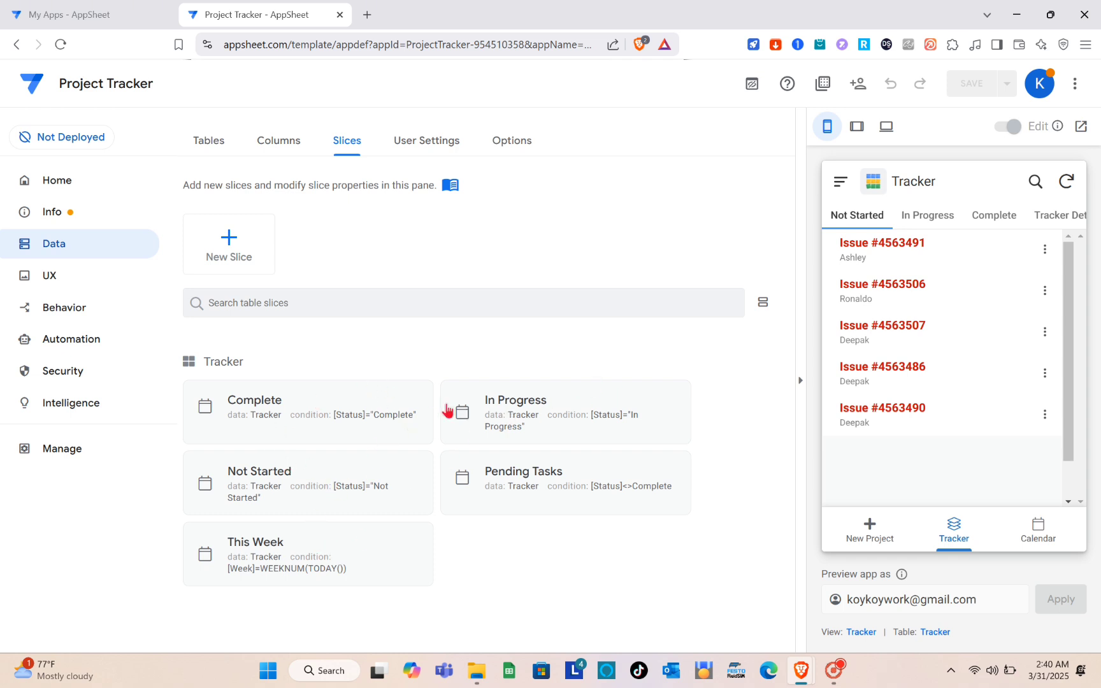
click(420, 142)
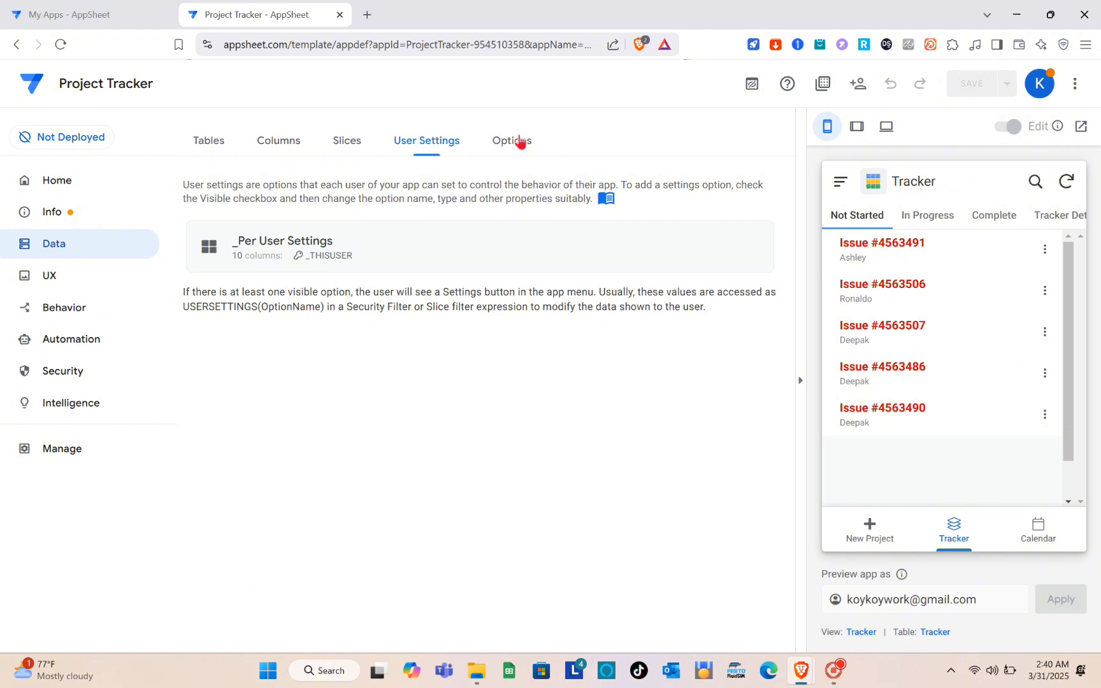
click(521, 143)
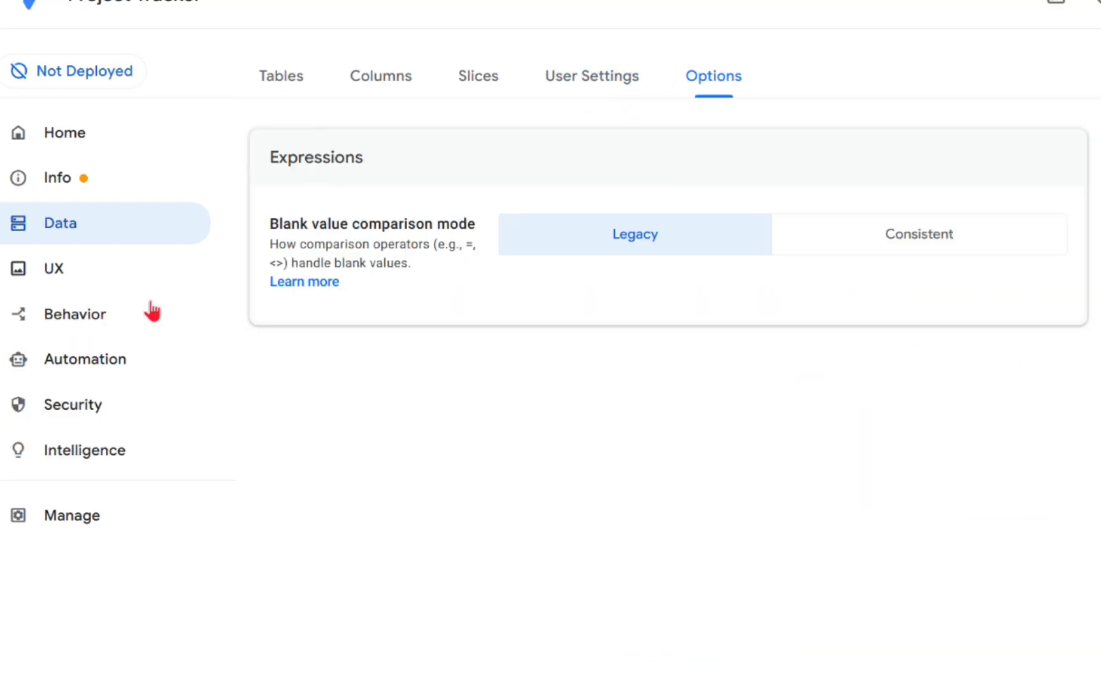
Step: Examine the app's primary, menu and ref views in the UX section, plus the Notes and Tracker actions under Behavior
click(155, 281)
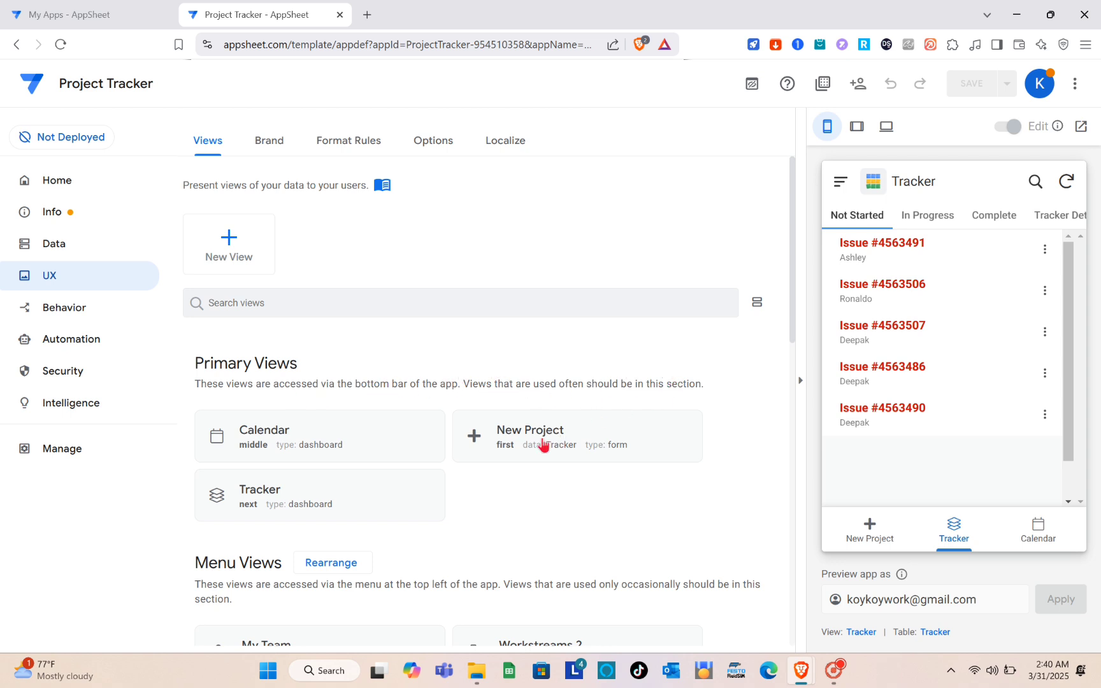
scroll(498, 478, down, 2)
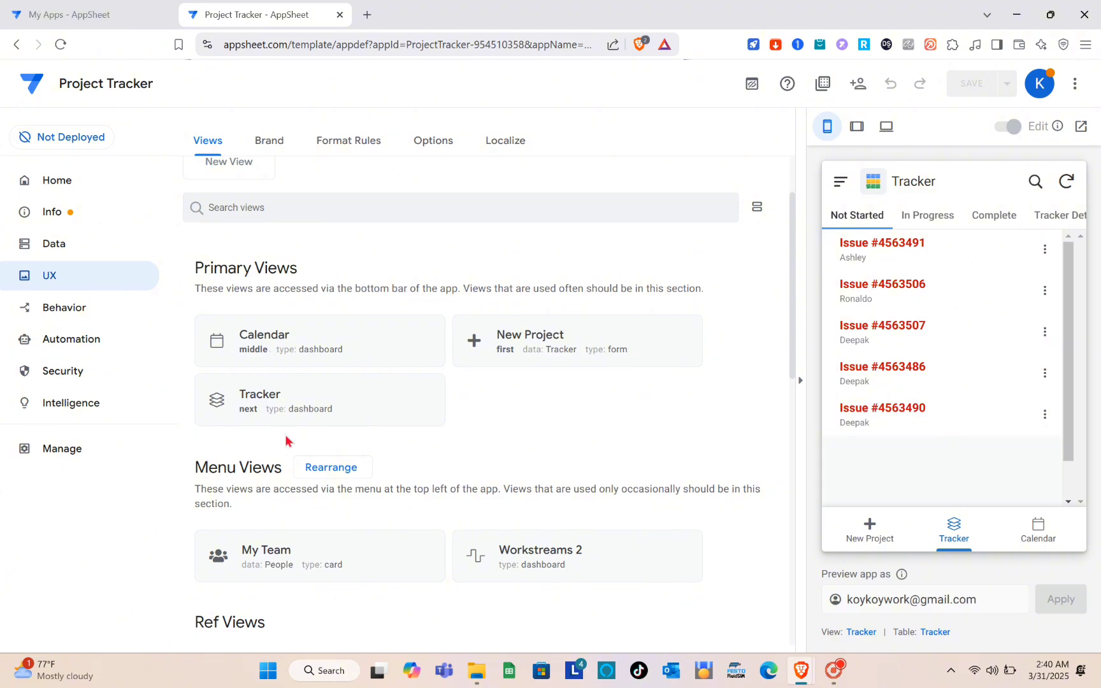
scroll(287, 442, down, 2)
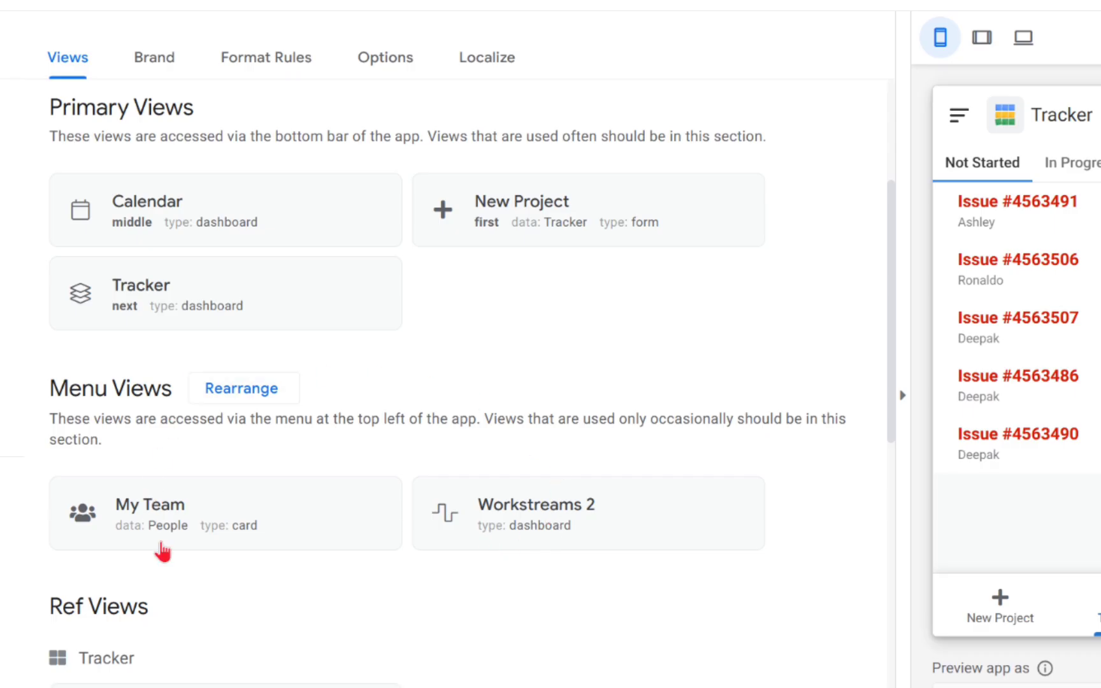
scroll(162, 547, down, 3)
scroll(163, 547, up, 5)
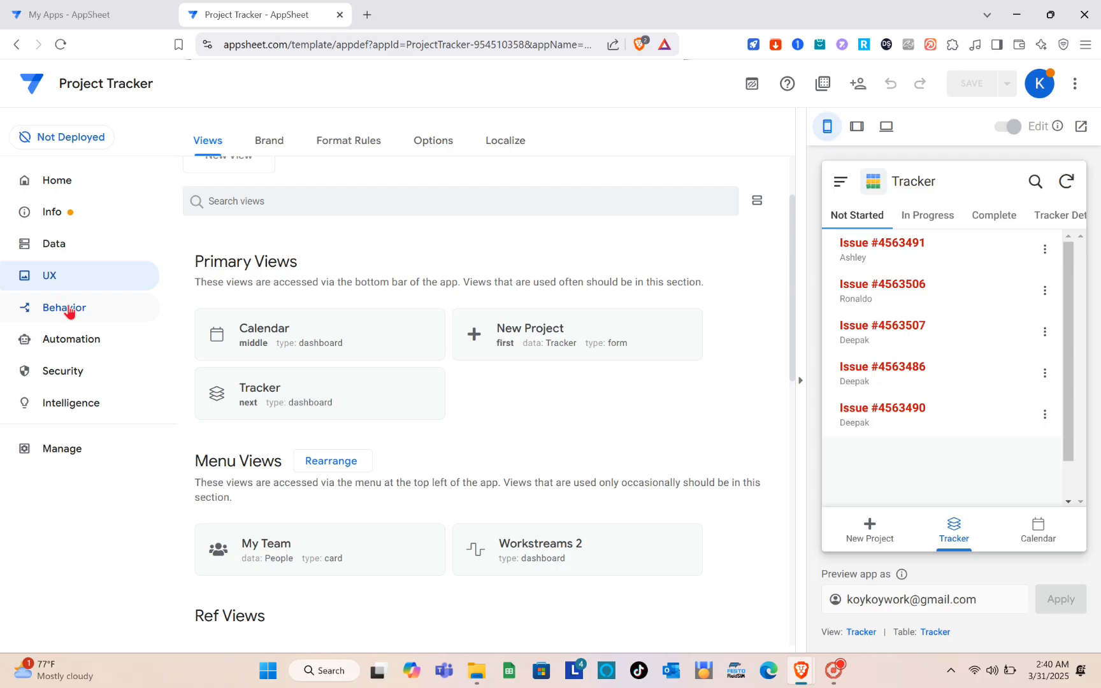
click(70, 309)
scroll(321, 413, down, 2)
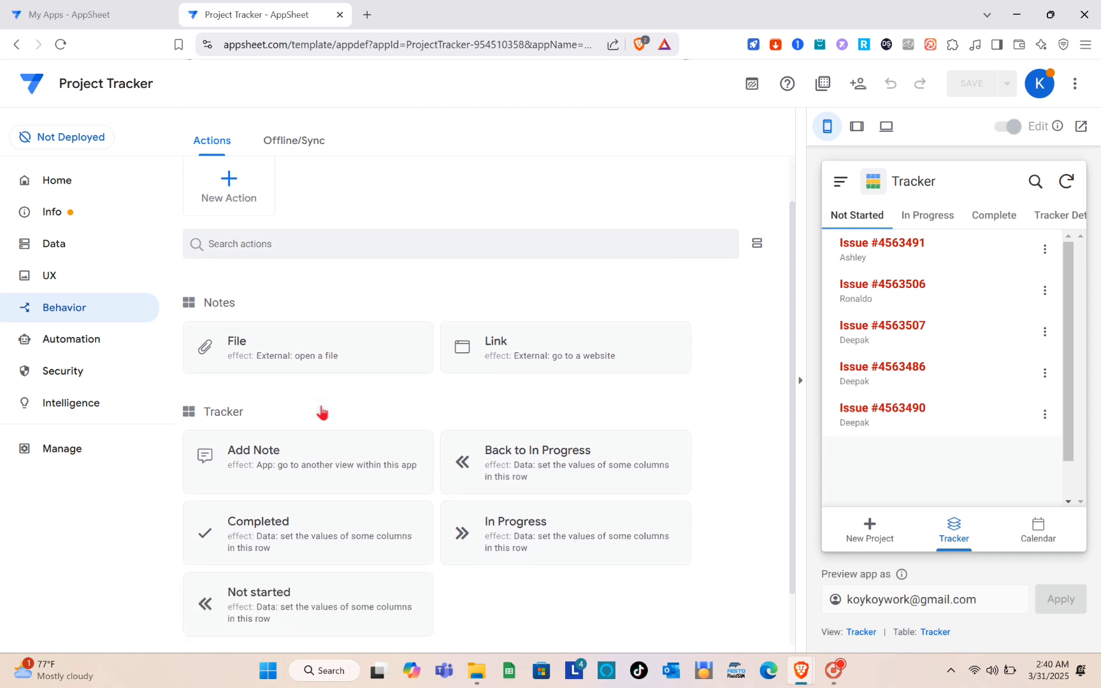
scroll(321, 413, down, 1)
scroll(321, 412, up, 2)
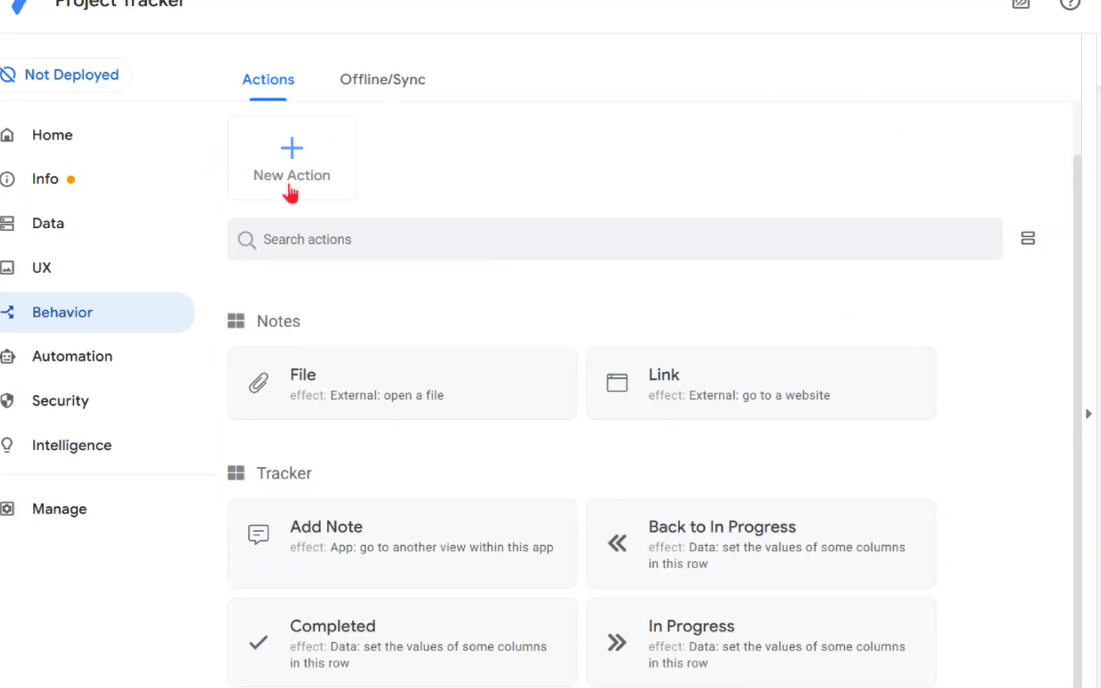
Step: Examine the automation bots, events, processes and tasks, including the flow of the "Send reminder to complete task" bot
click(102, 362)
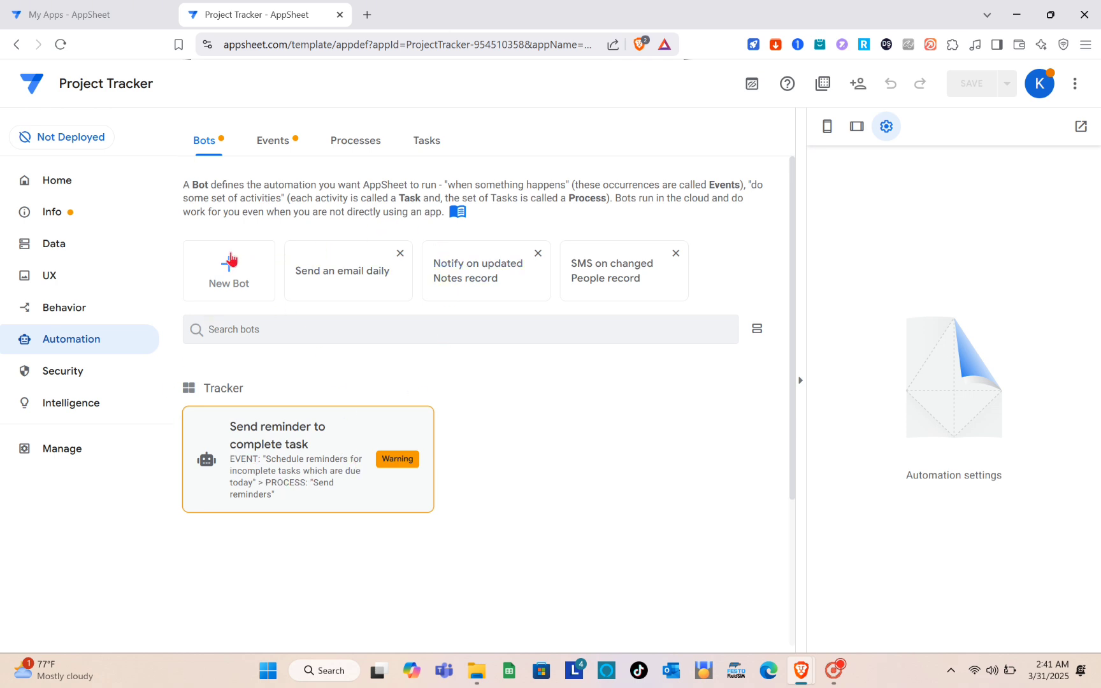
click(285, 148)
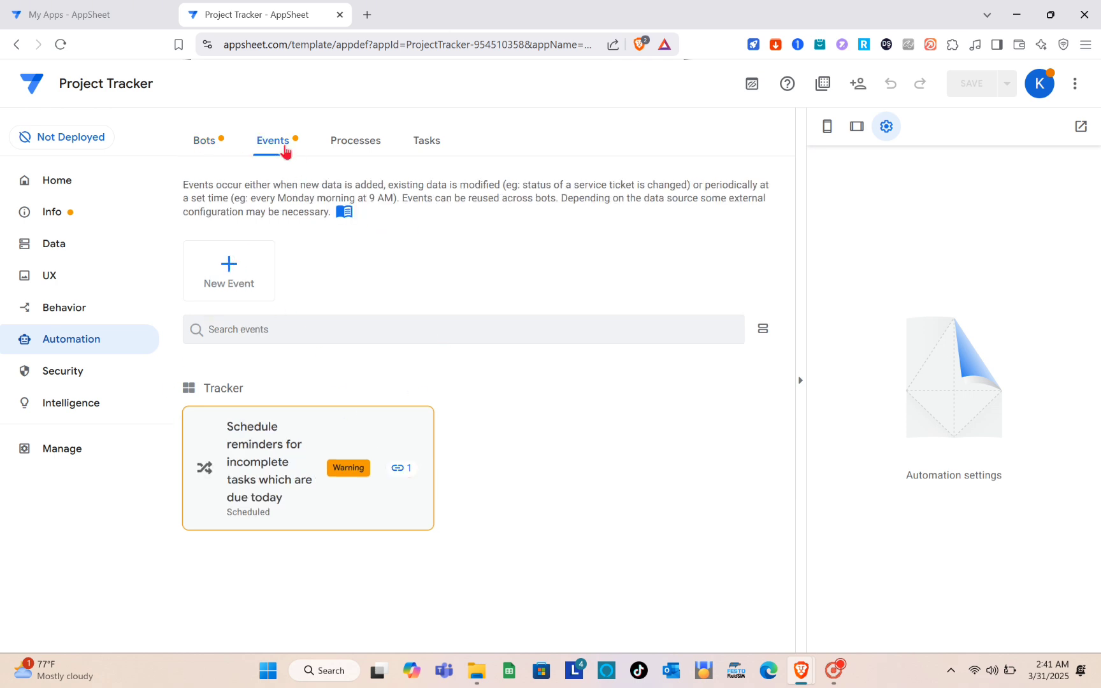
click(221, 148)
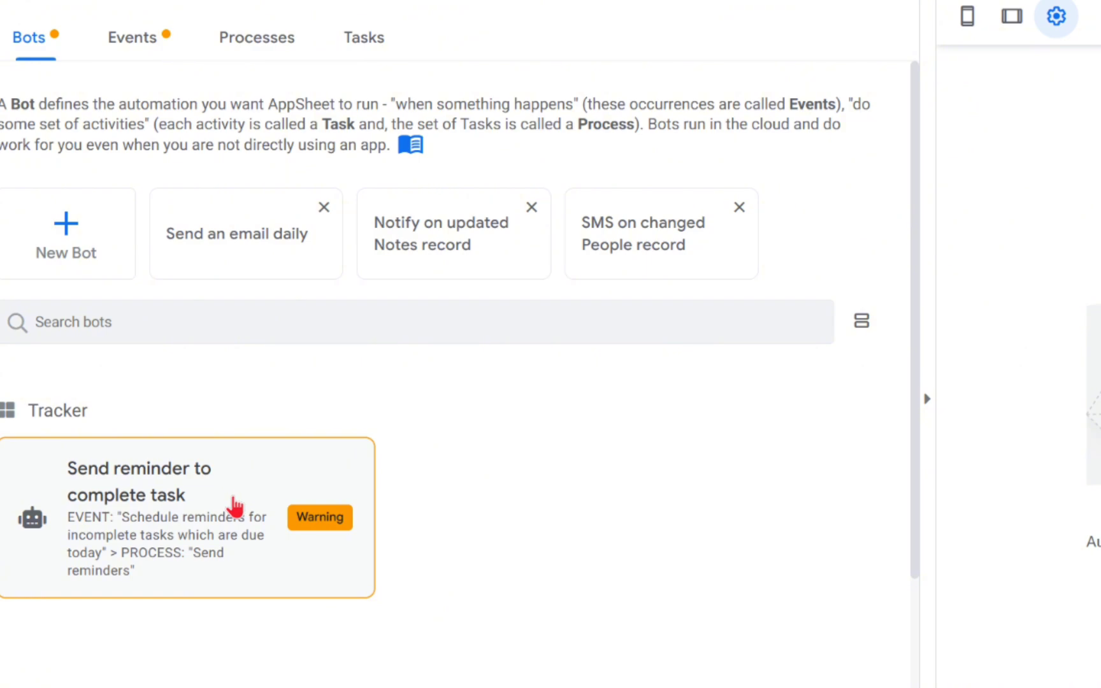
click(236, 442)
scroll(282, 454, down, 5)
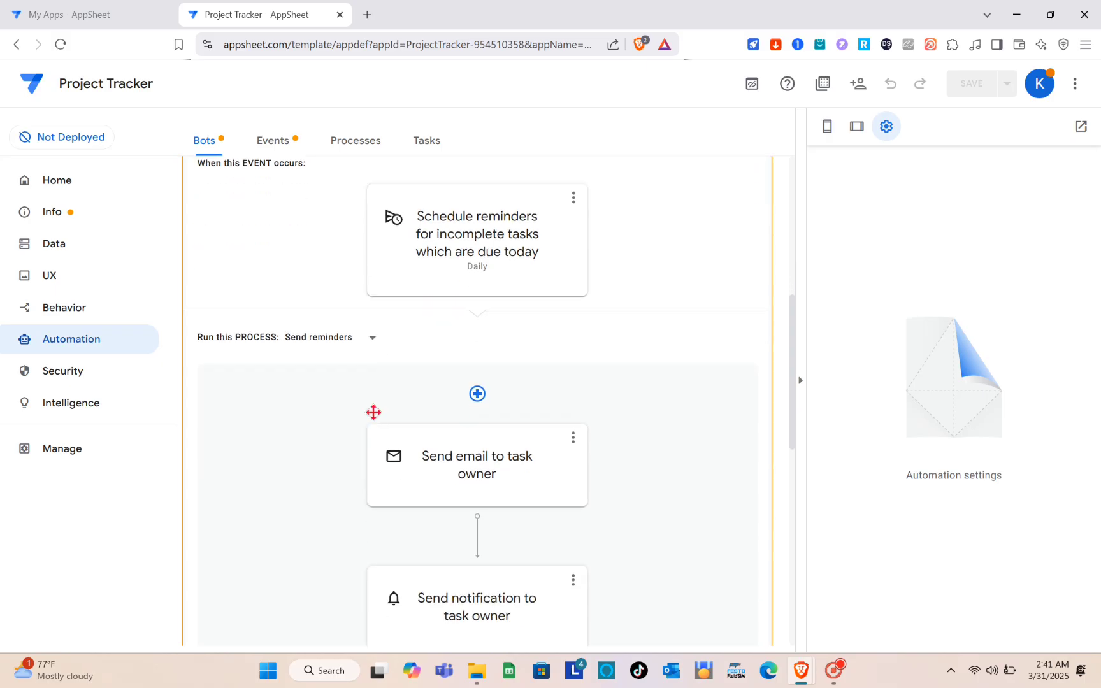
scroll(373, 412, down, 2)
scroll(372, 413, up, 10)
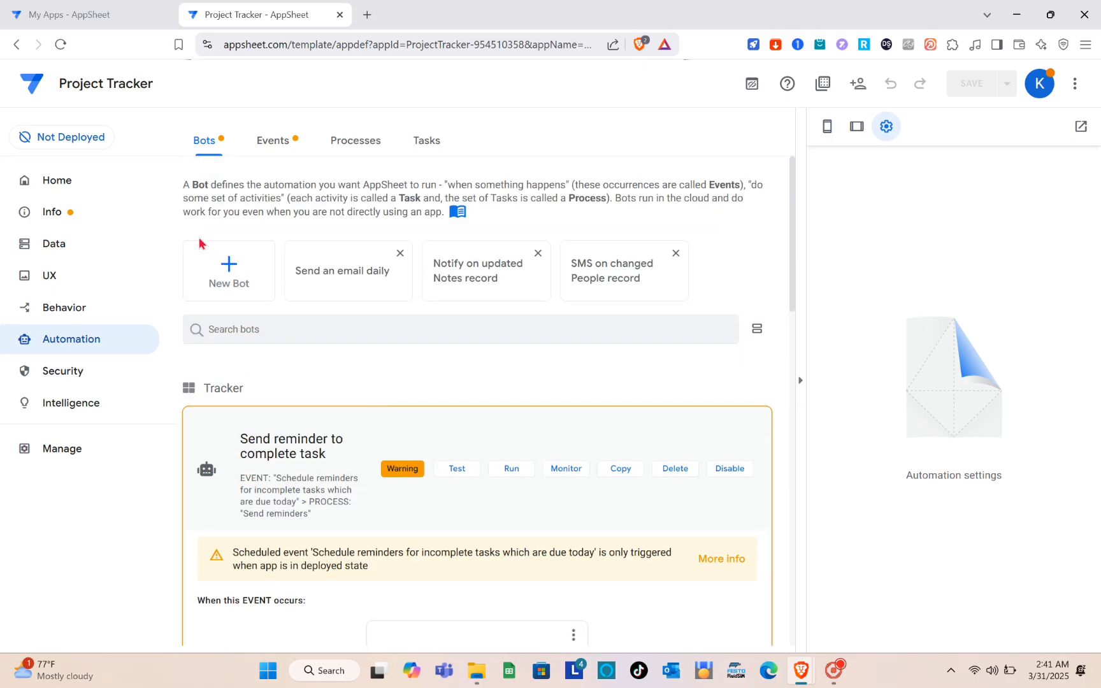
click(16, 44)
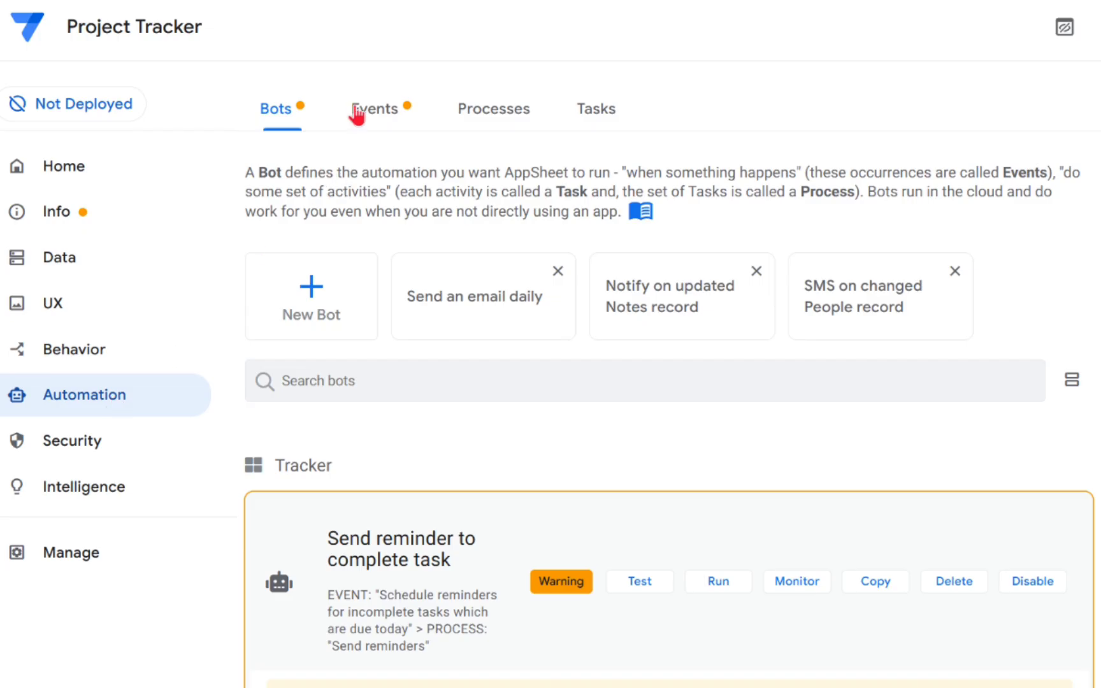
click(357, 114)
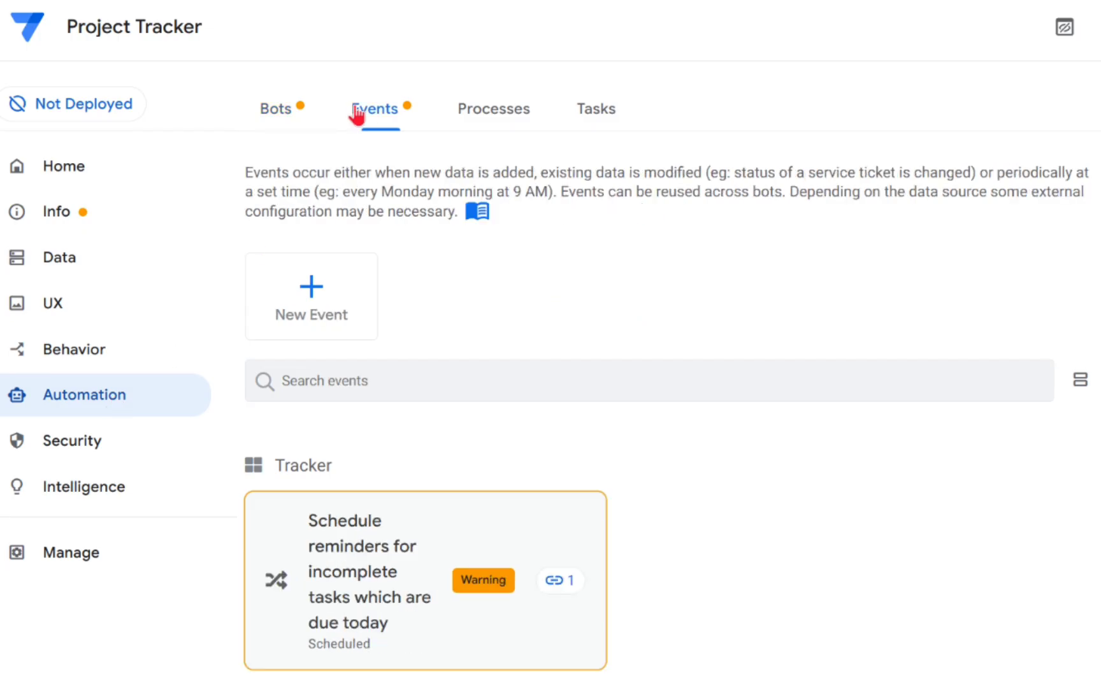
click(473, 118)
click(596, 117)
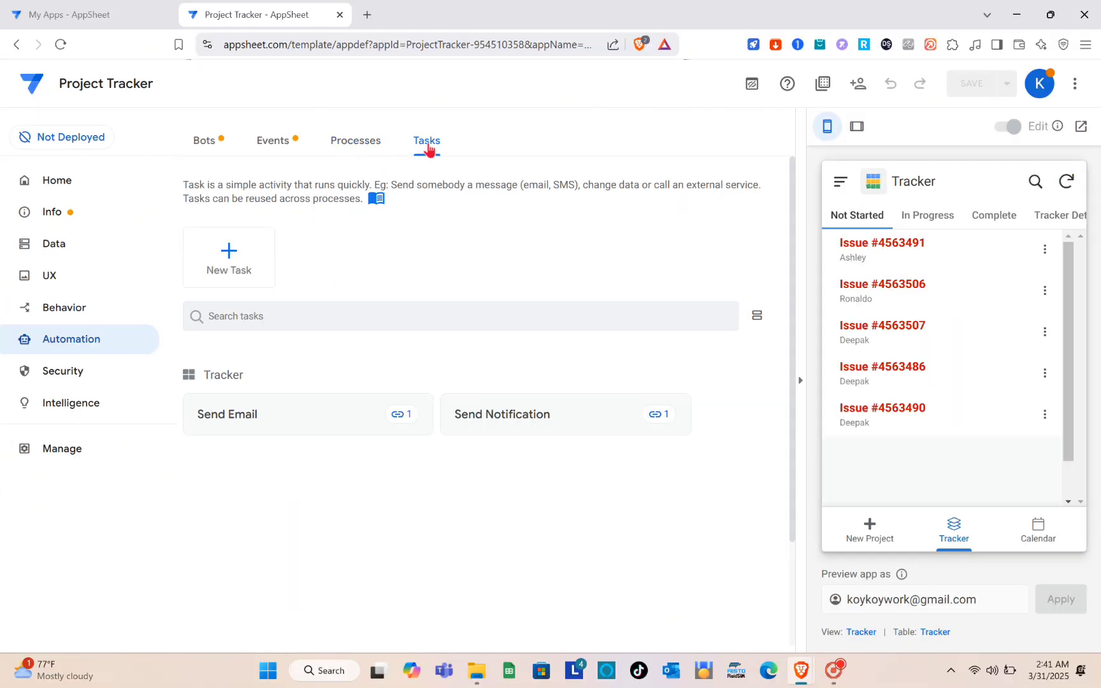
Step: Check the Intelligence and Security settings, and preview the app in tablet layout and in its own browser tab
click(81, 400)
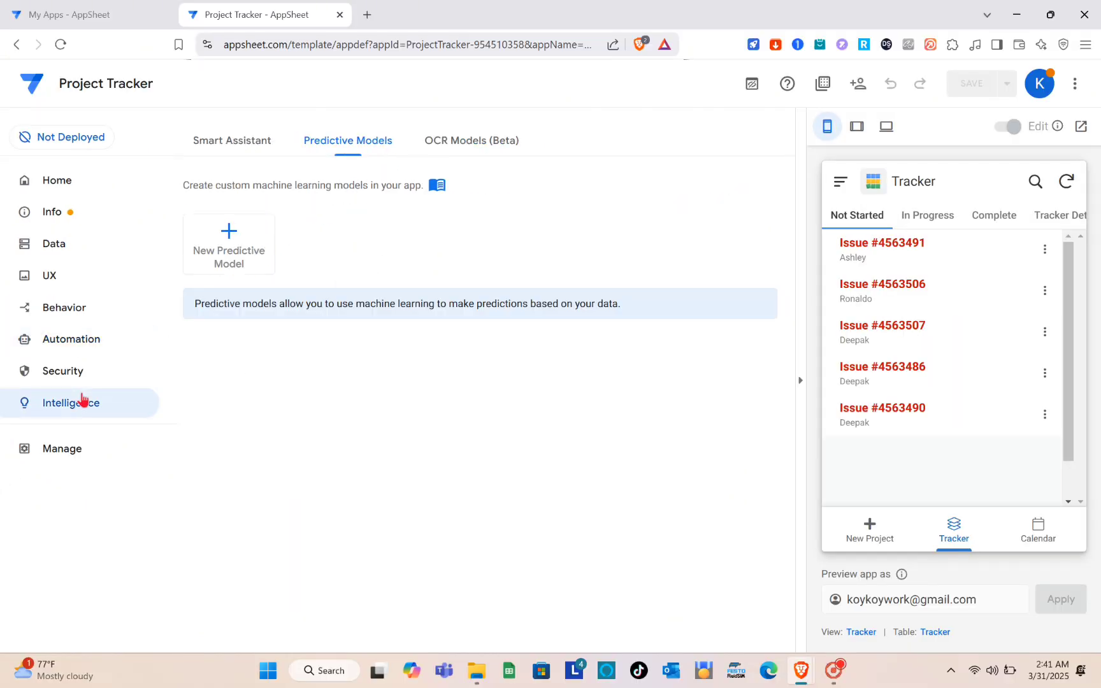
click(89, 382)
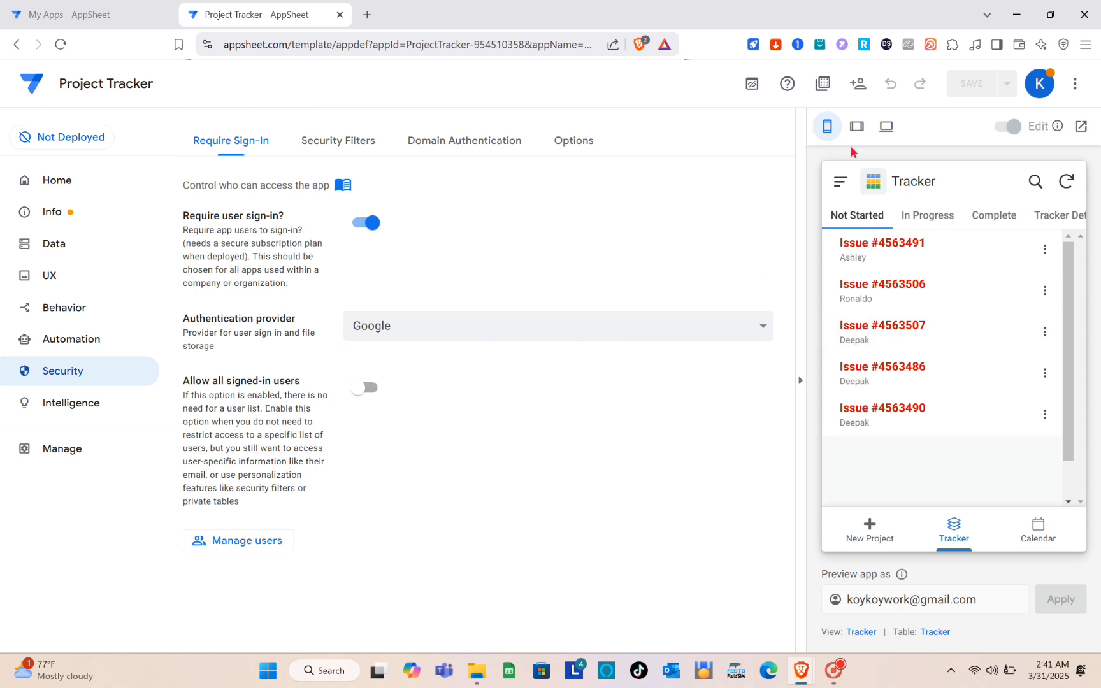
click(857, 126)
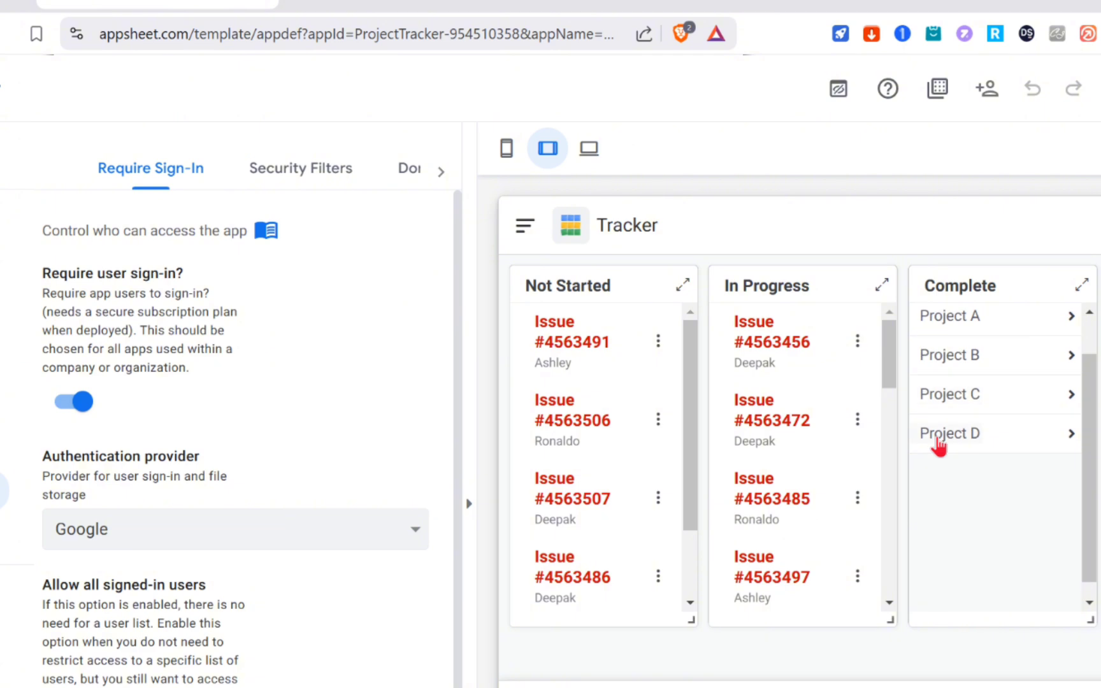
click(599, 160)
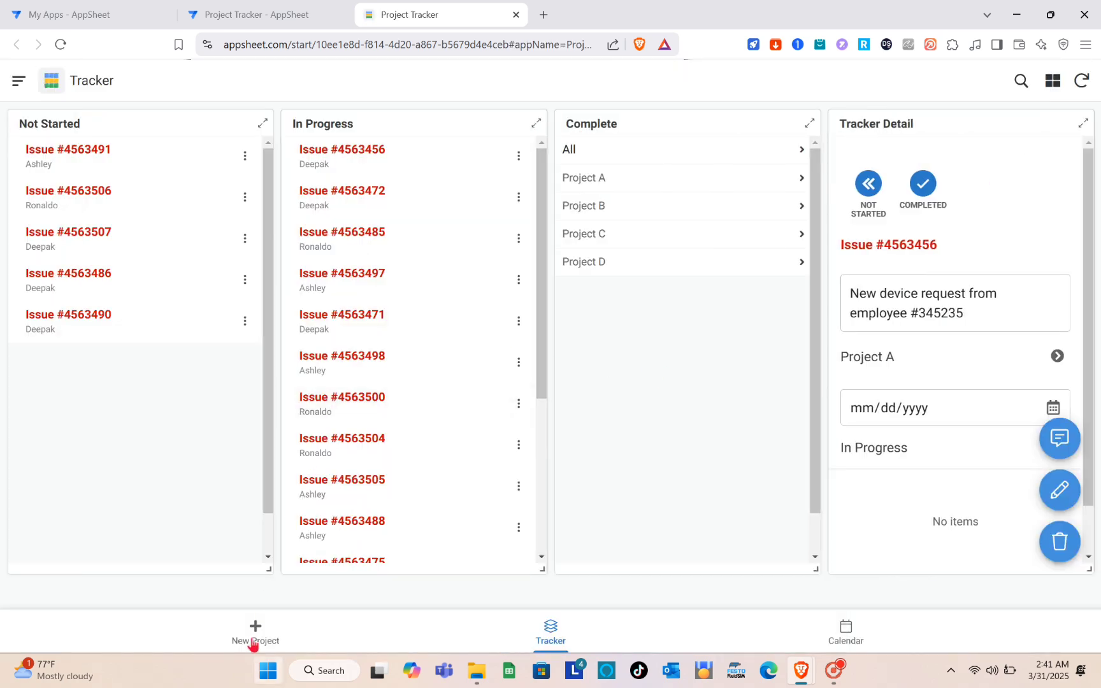
Step: Start a new project entry with workstream Project D and the task name "Task"
click(252, 637)
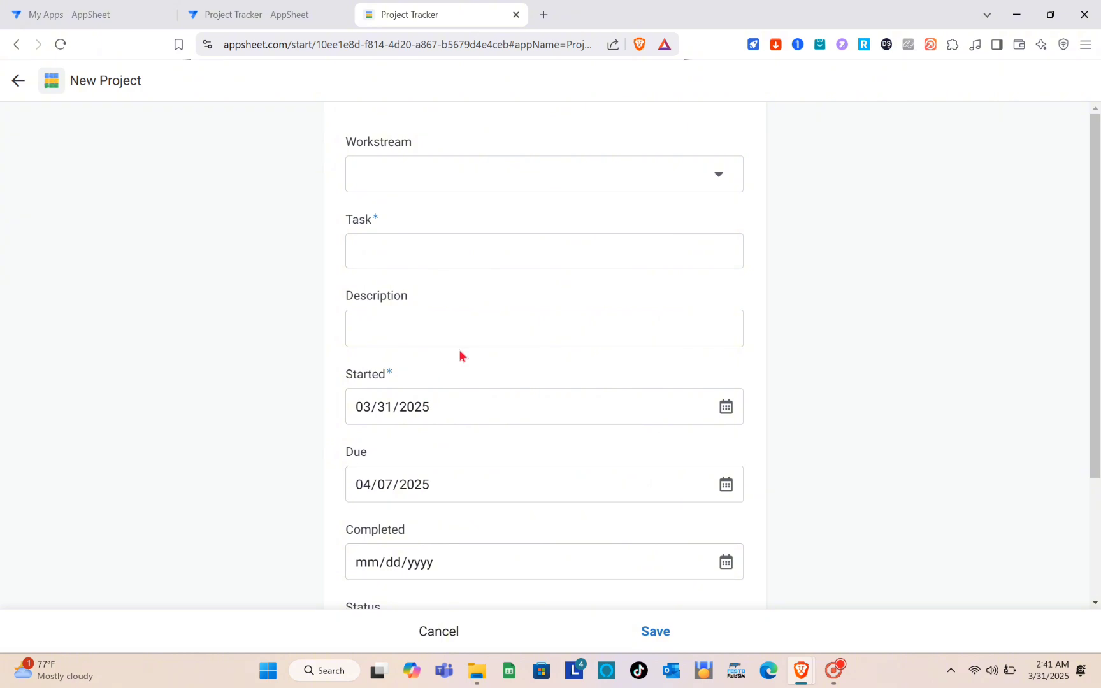
scroll(458, 350, down, 2)
scroll(459, 350, up, 2)
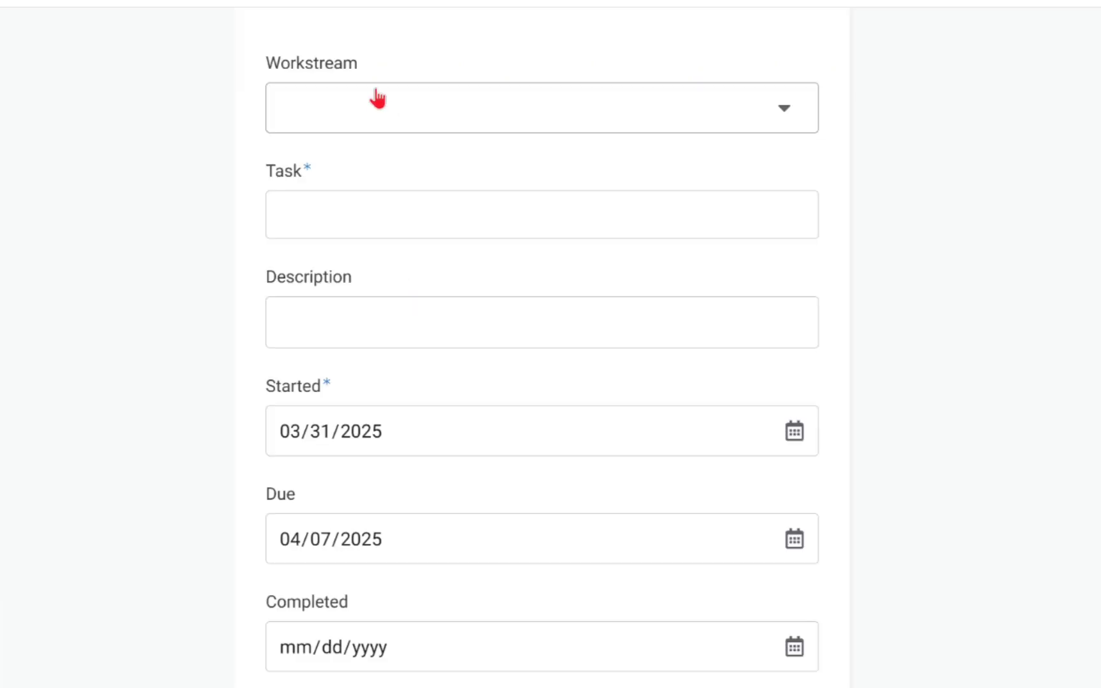
click(428, 174)
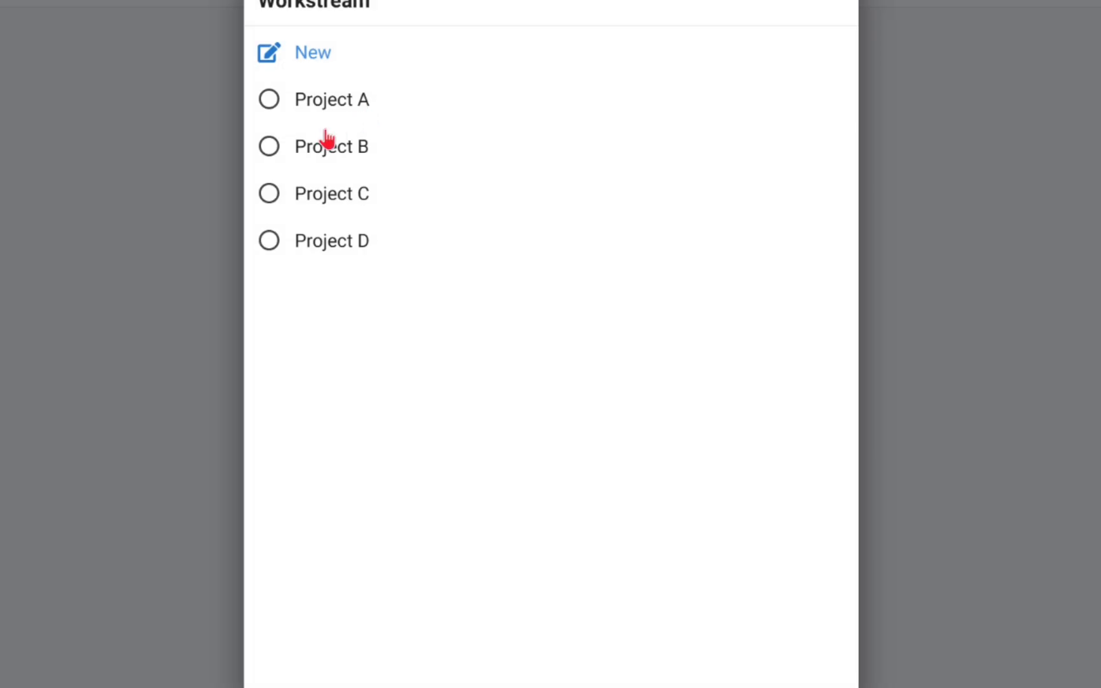
click(282, 241)
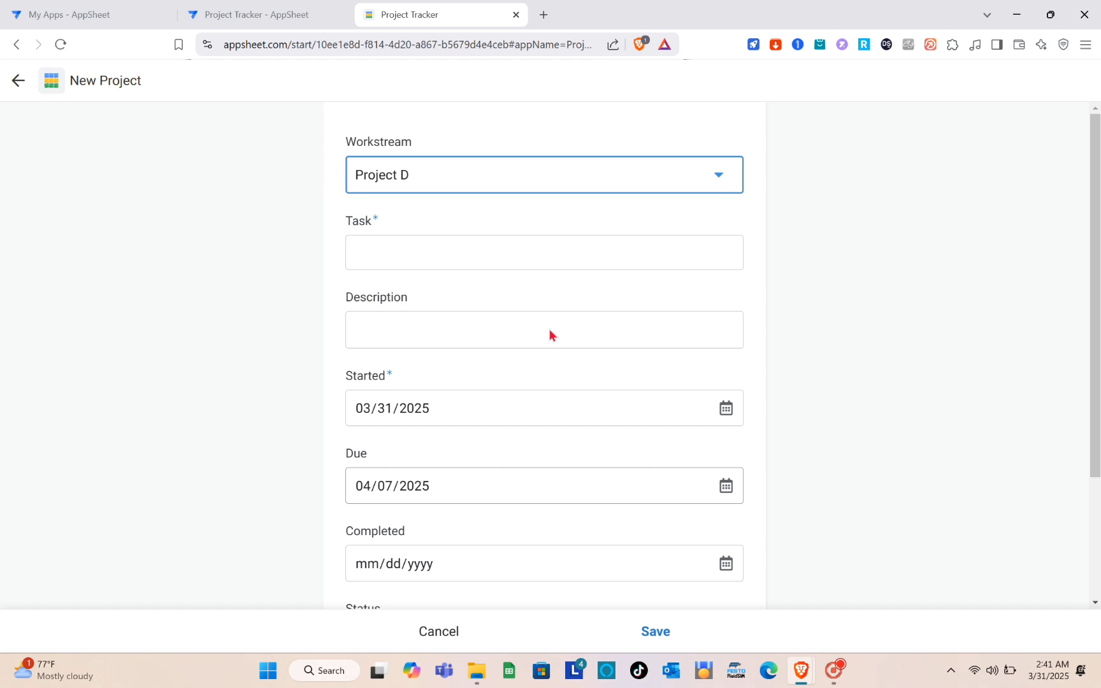
click(457, 248)
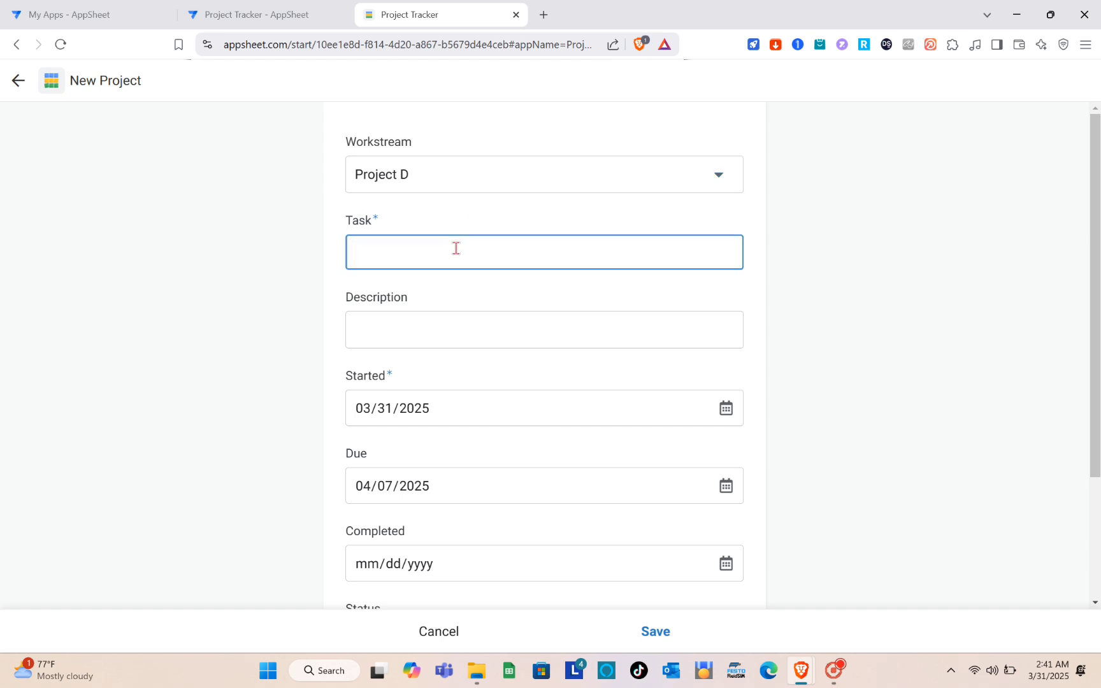
key(Caps_Lock)
text(T)
key(Caps_Lock)
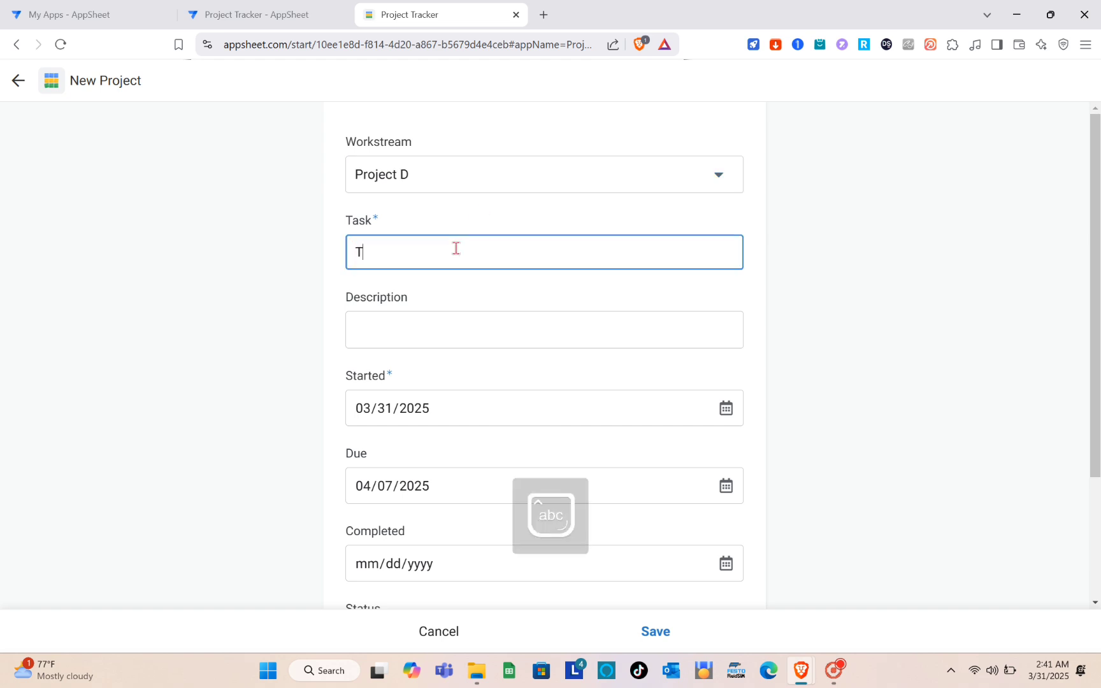
Step: Enter "Write a description" as the new project's description
click(458, 326)
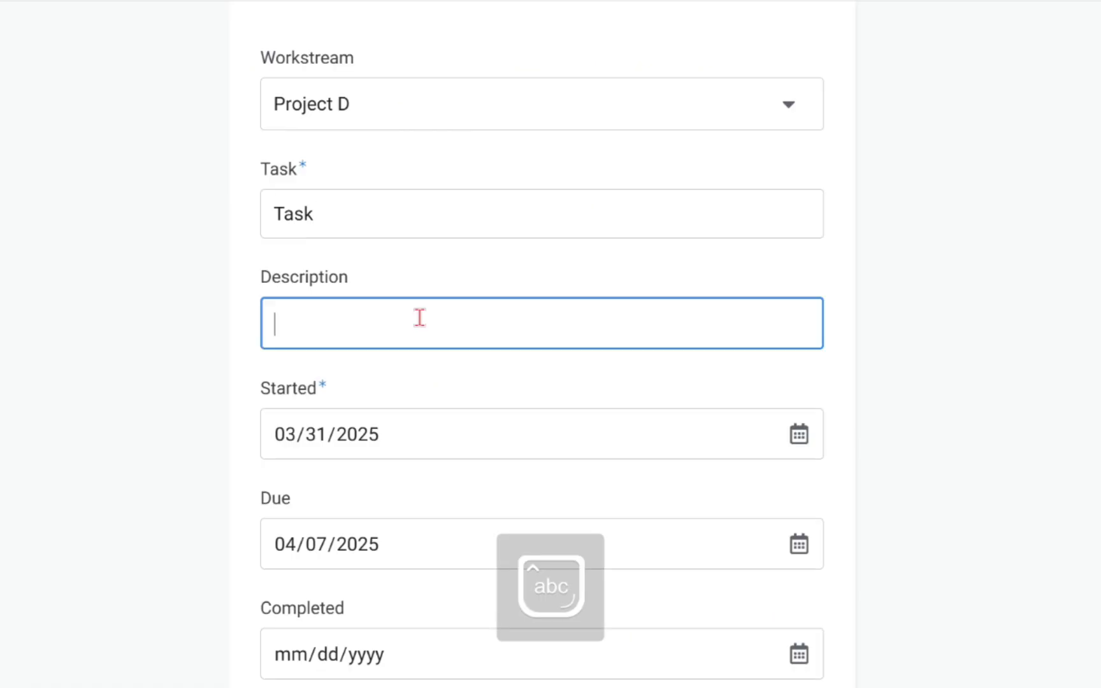
text(Wr)
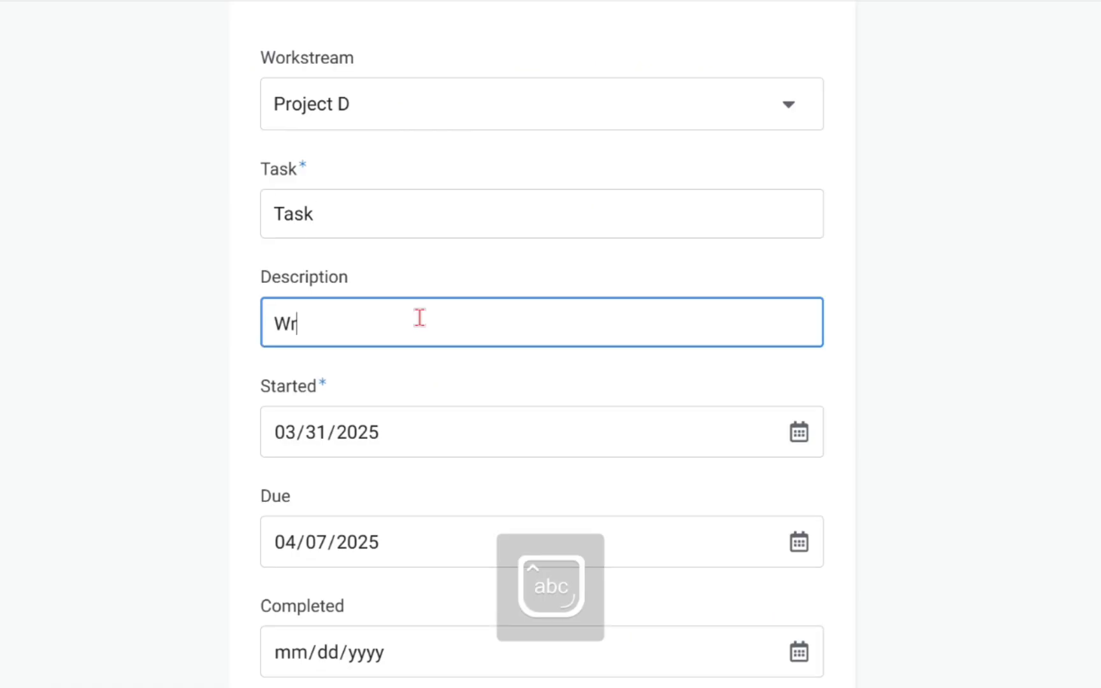
text(ire a a)
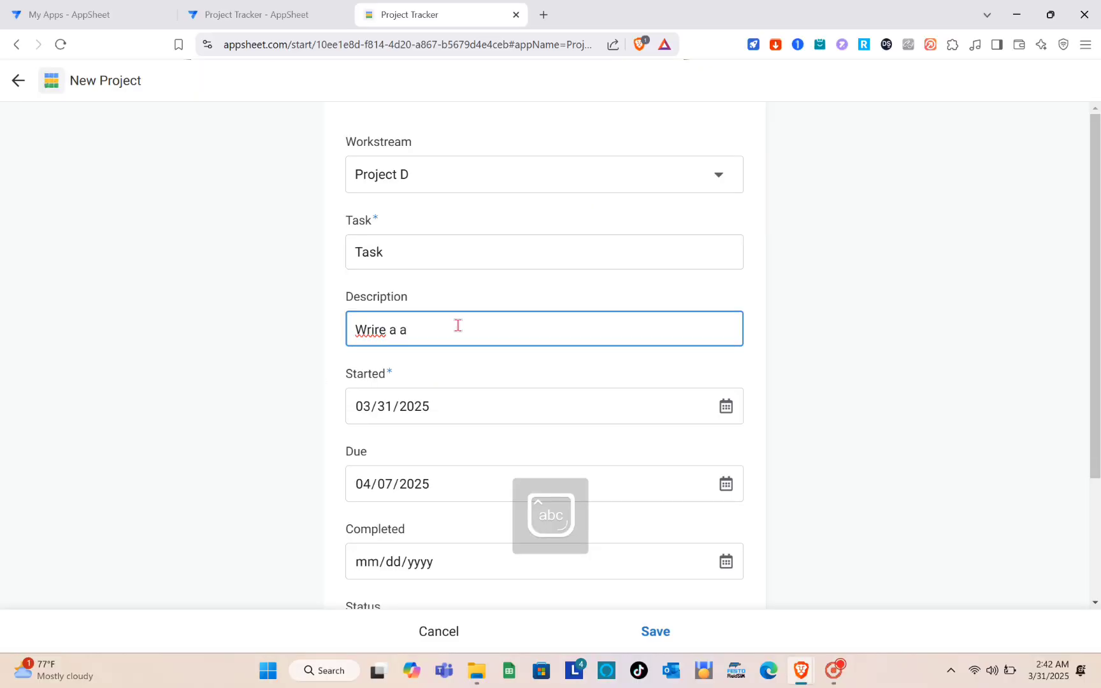
key(BackSpace)
key(BackSpace)
key(BackSpace)
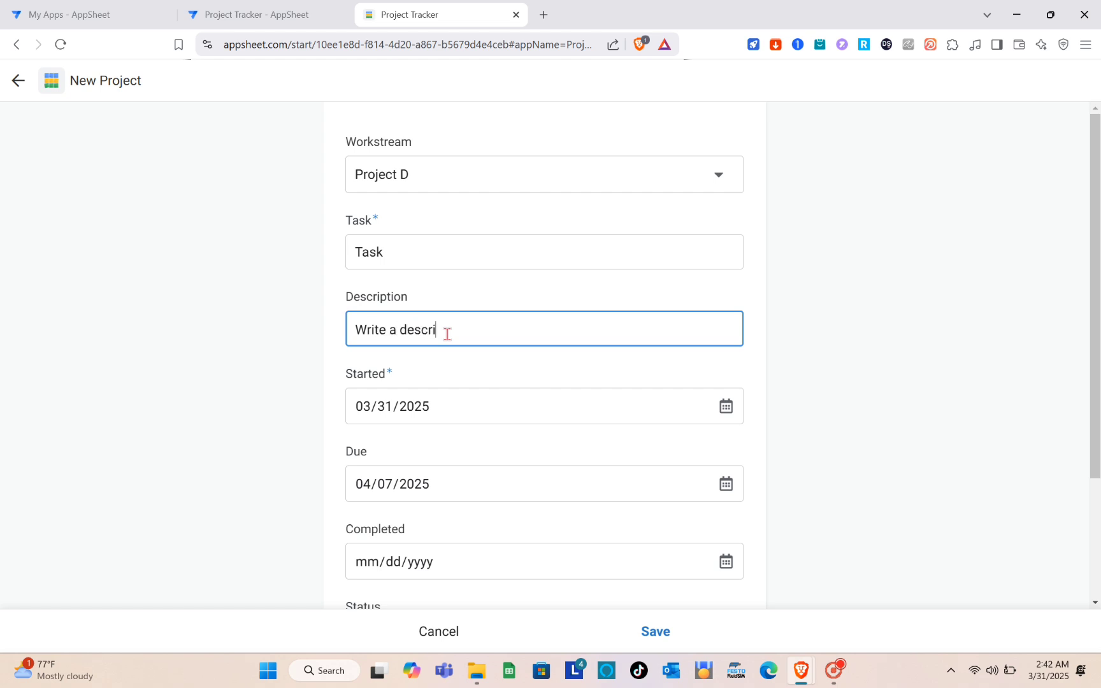
Step: Review the new project's date fields, pick the Not Started status and save the entry
click(463, 411)
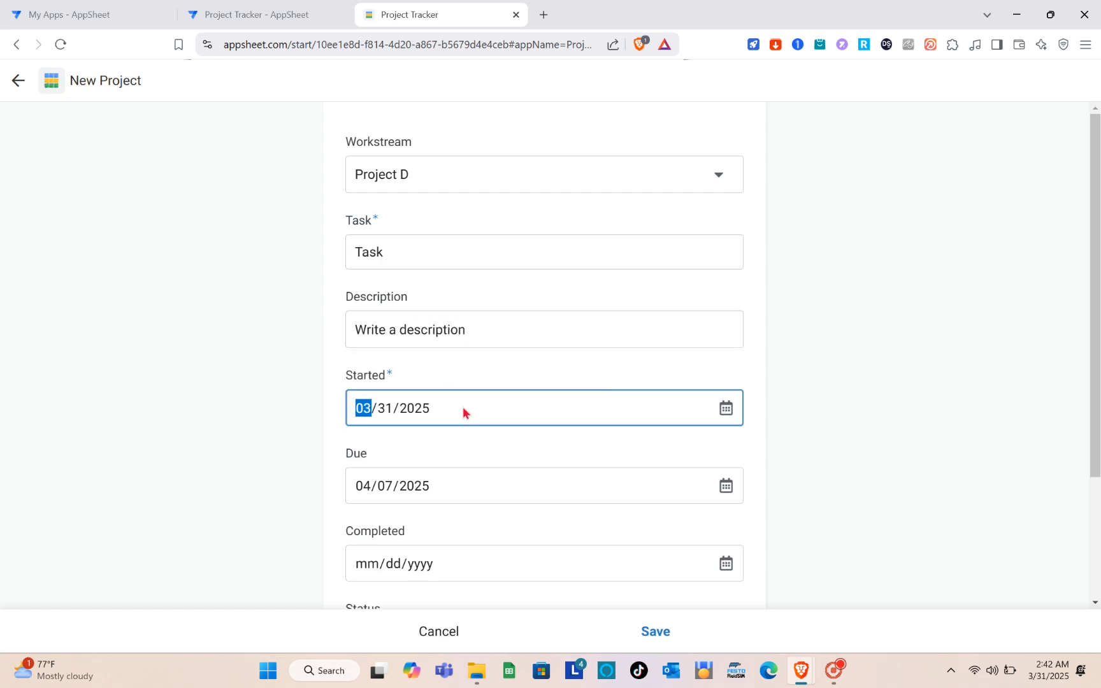
click(808, 358)
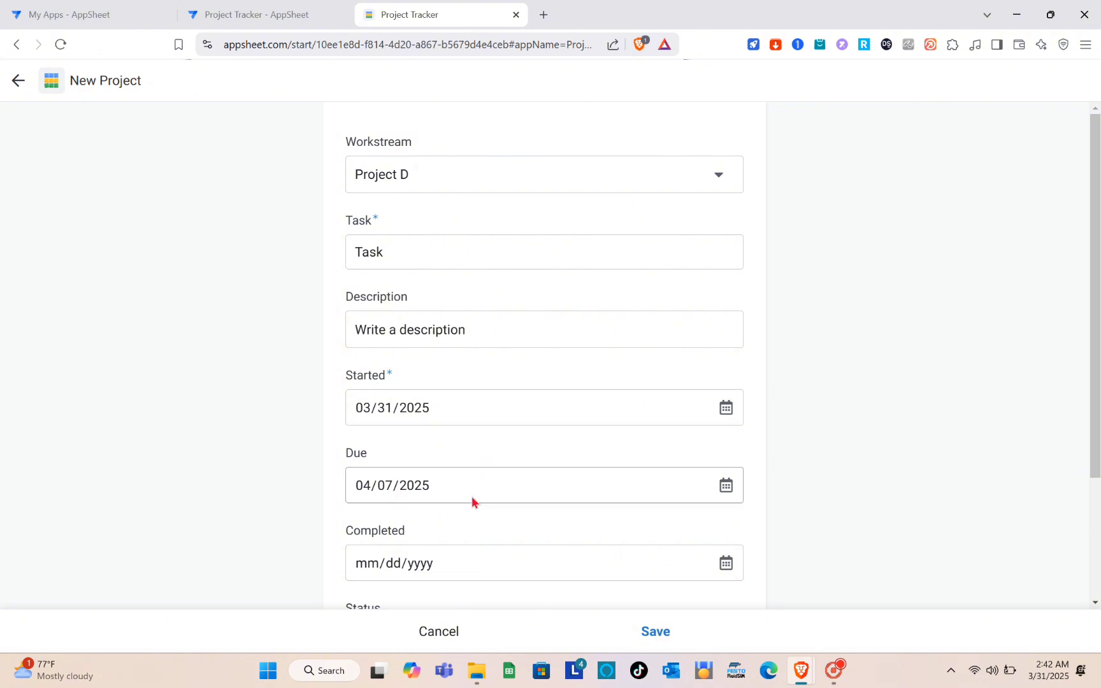
scroll(474, 502, down, 1)
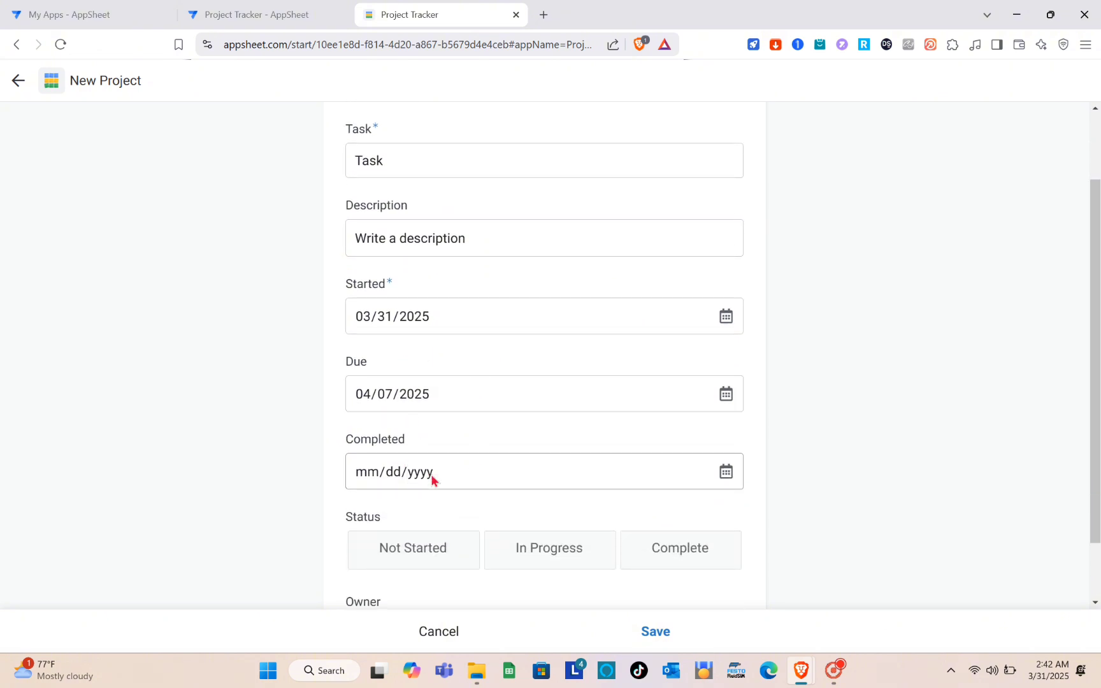
click(486, 467)
scroll(484, 460, down, 1)
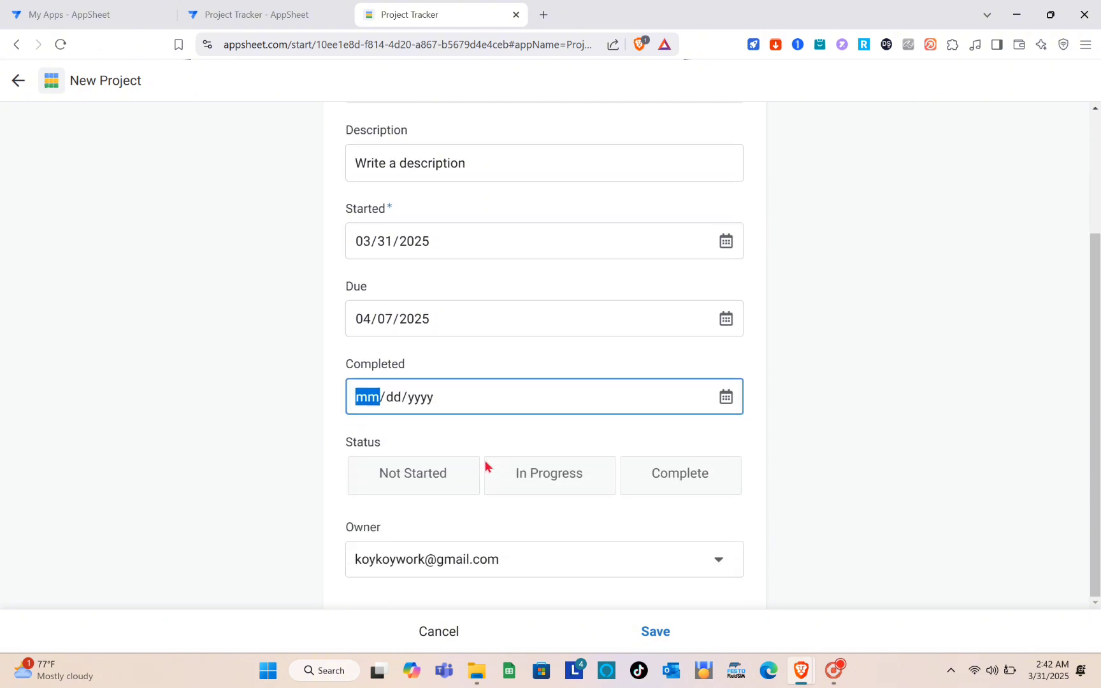
click(427, 483)
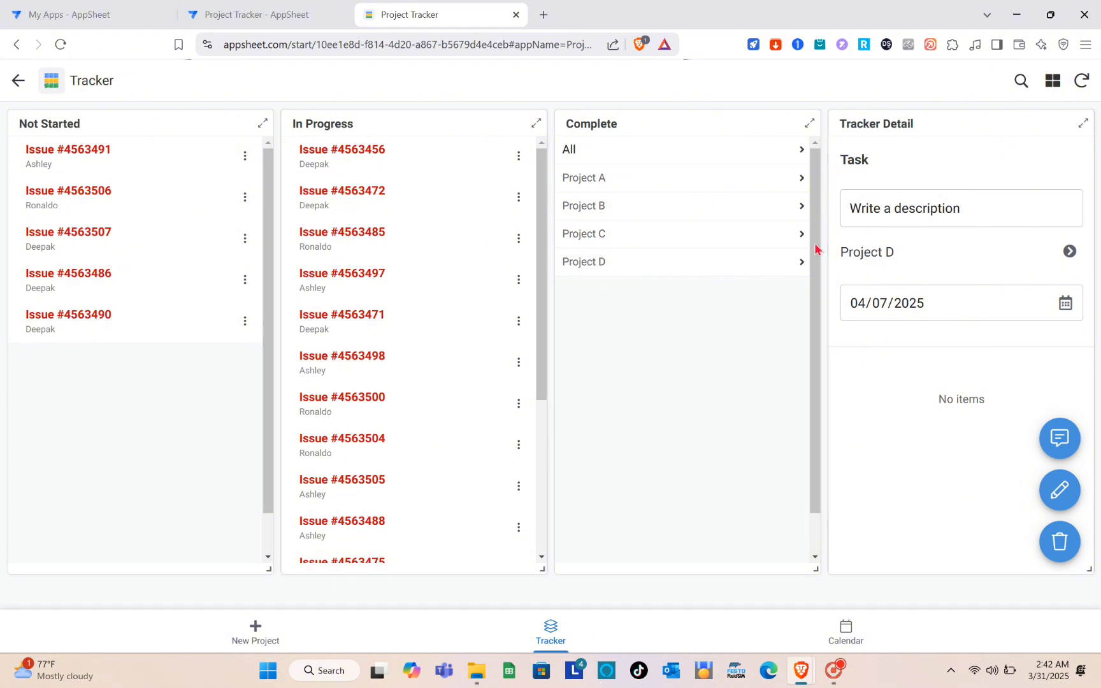
Step: View the completed Project D tasks, and view the calendar by day, week and month
click(802, 262)
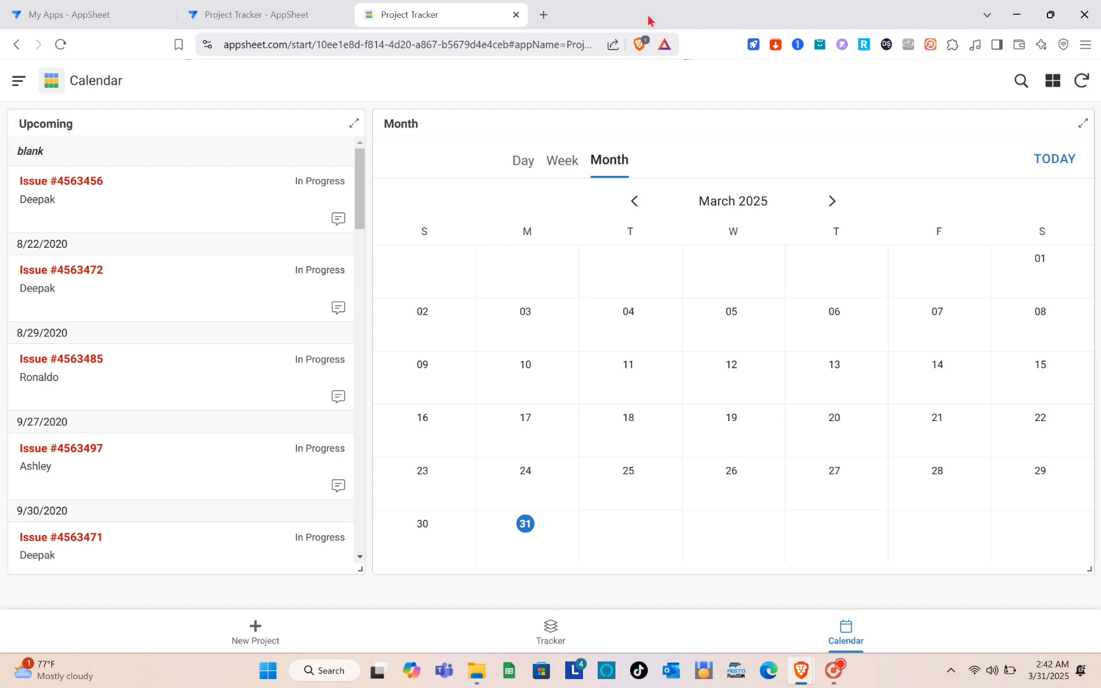
click(518, 160)
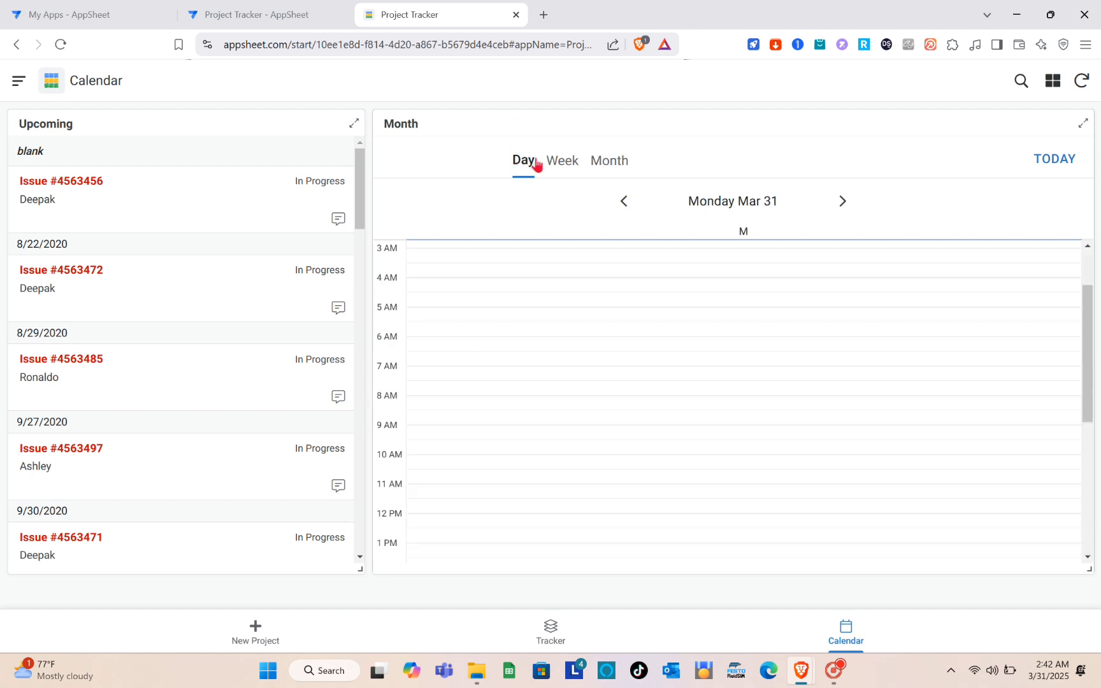
click(570, 167)
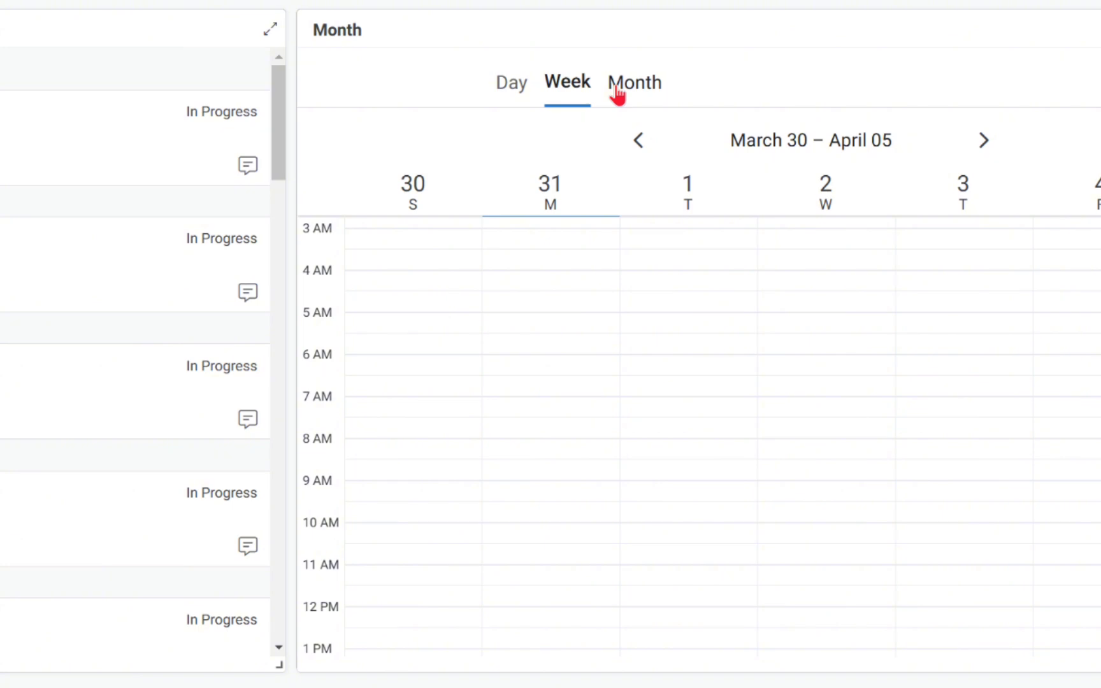
click(617, 94)
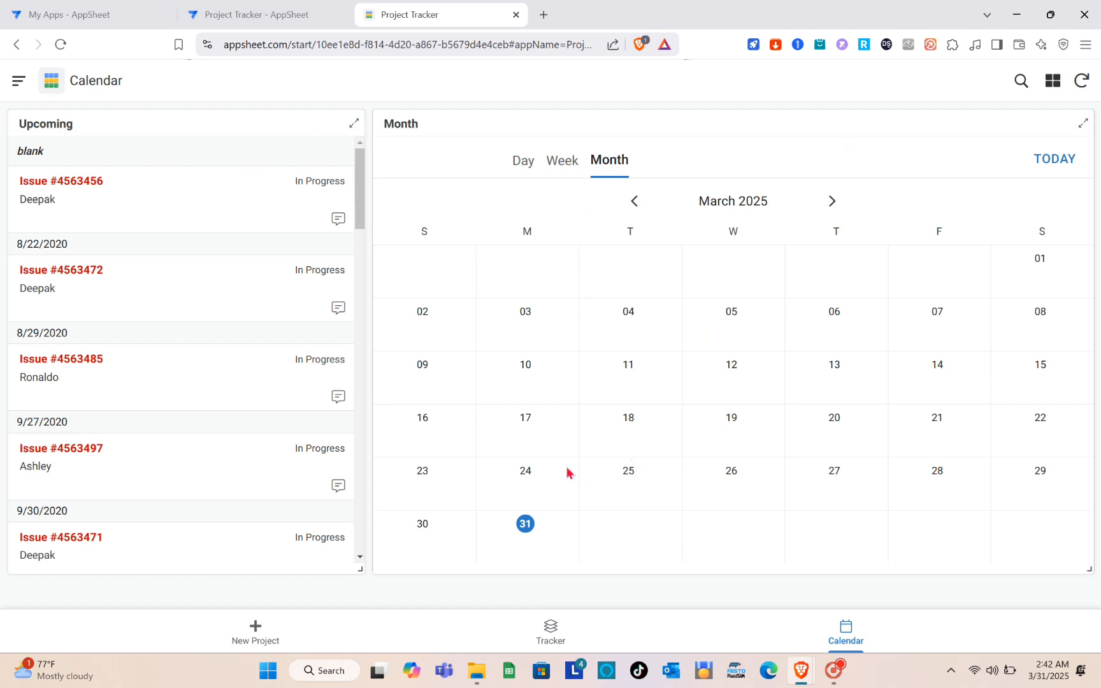
Step: Look through the app's navigation menu, and check the App Gallery and its list of sections
click(18, 81)
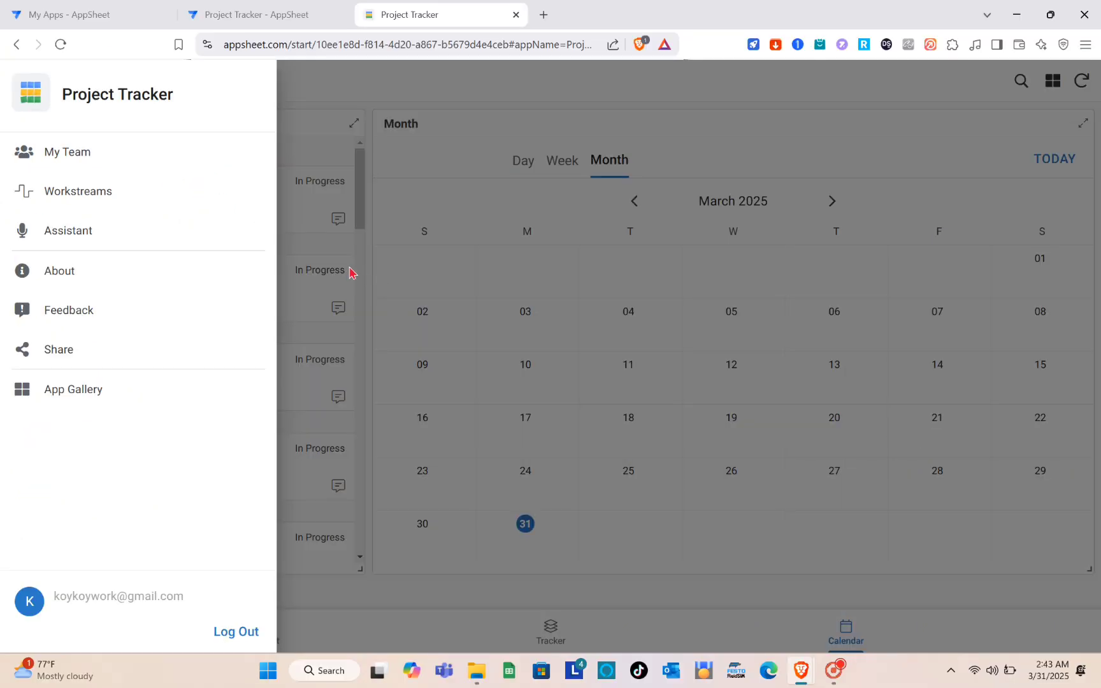
click(350, 272)
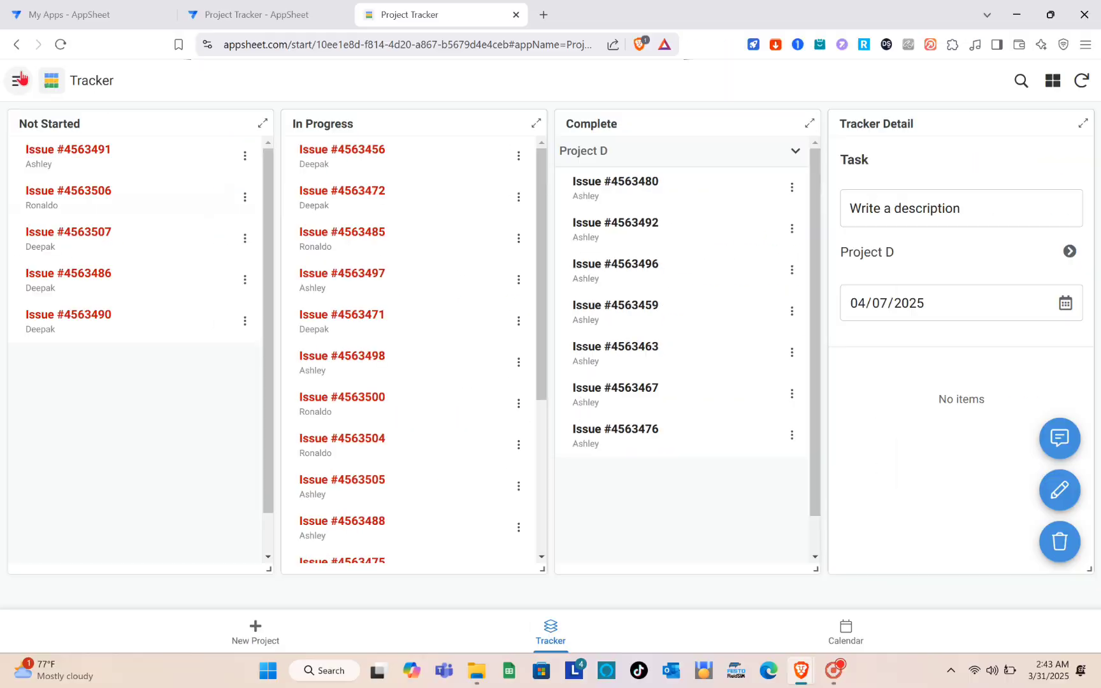
click(19, 81)
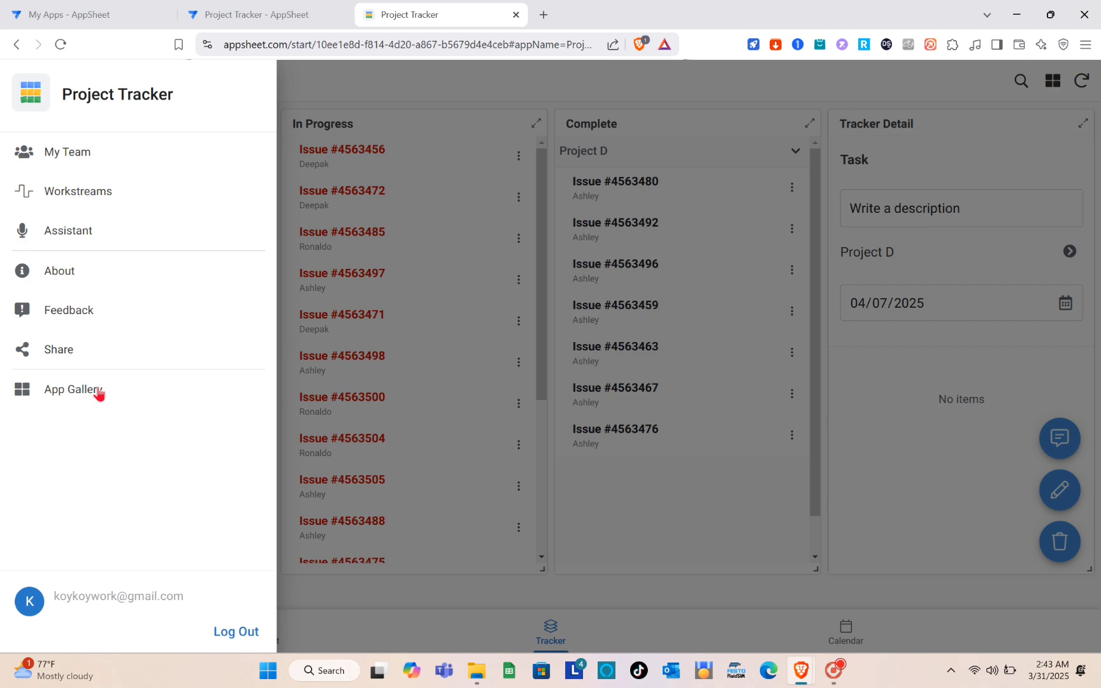
click(72, 389)
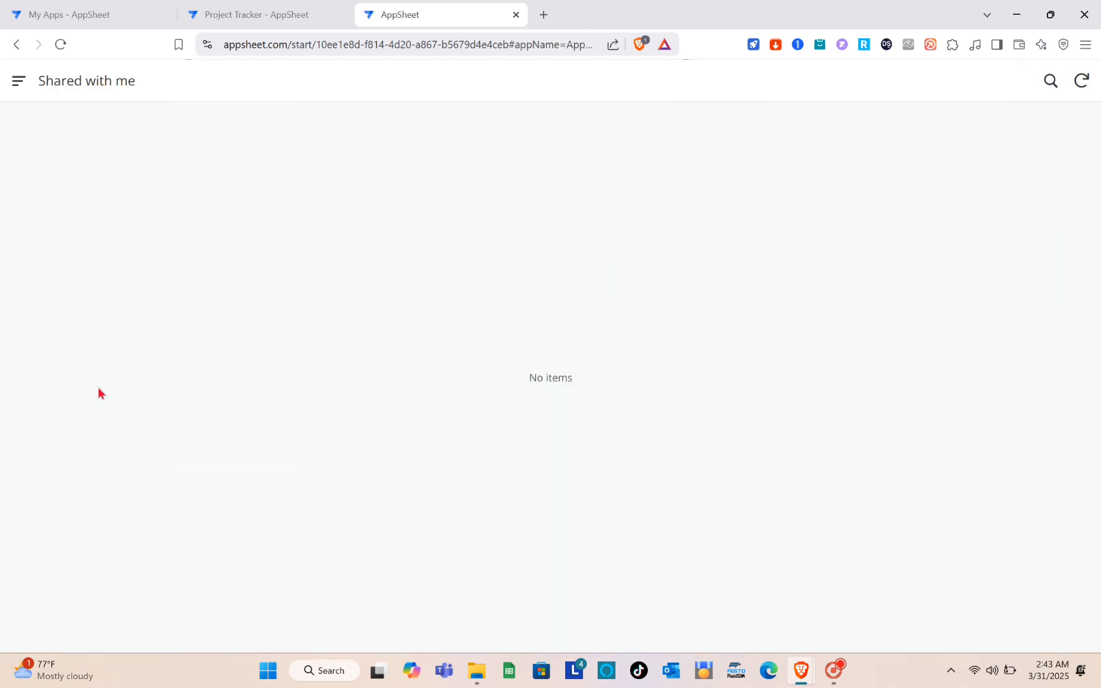
click(19, 83)
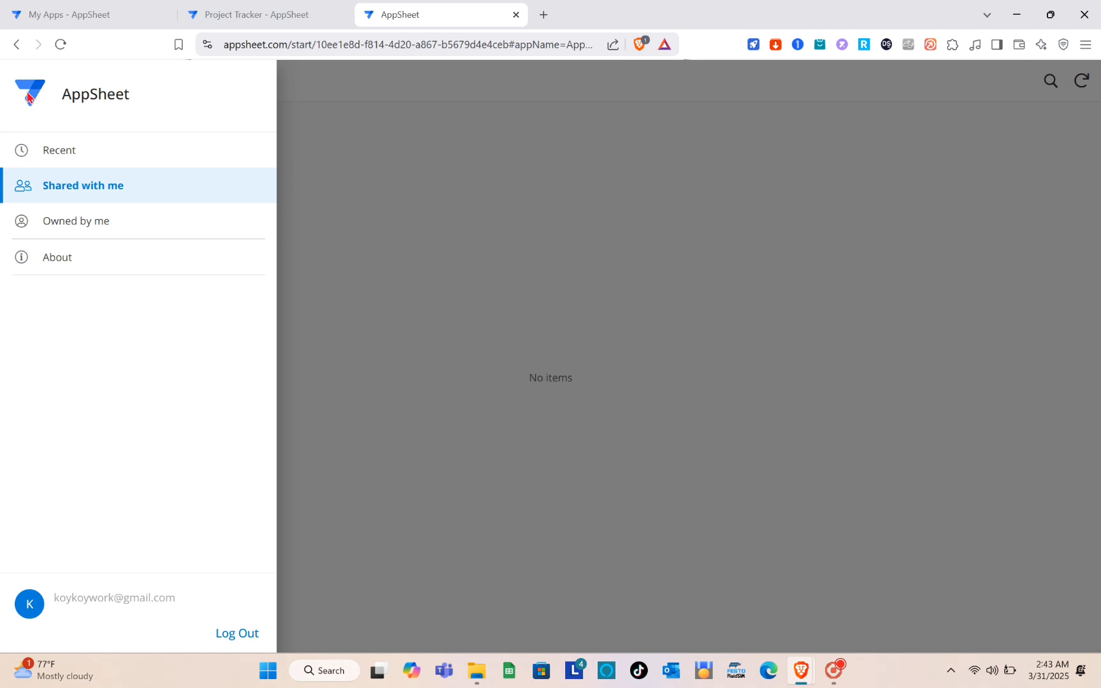
click(752, 298)
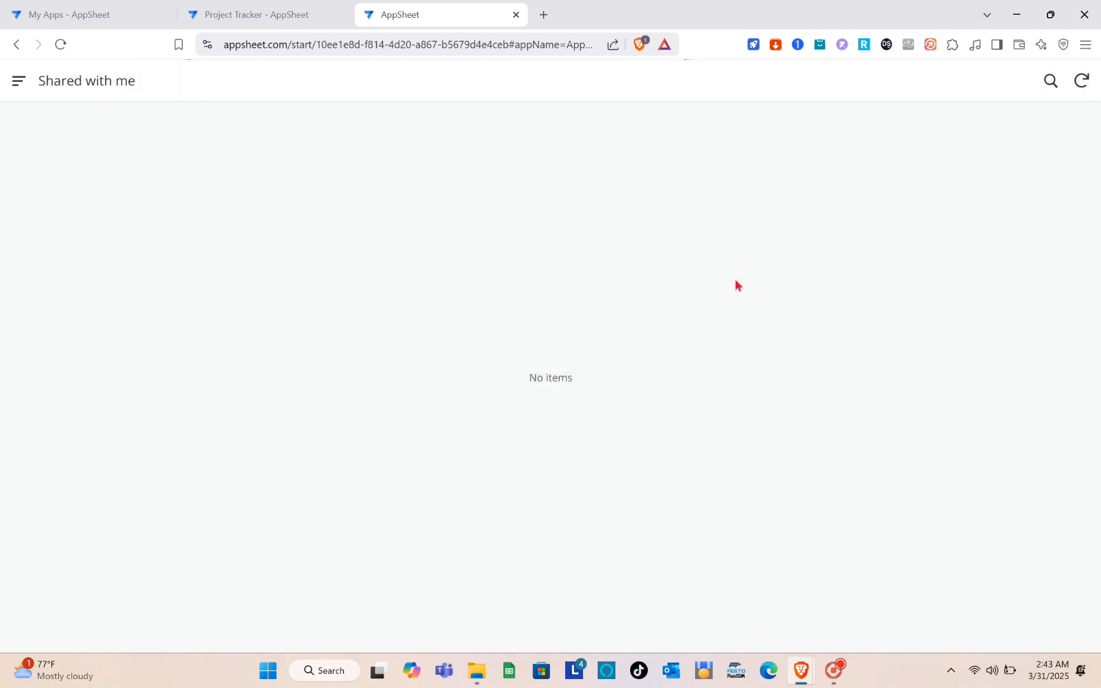
Step: Close the running app and return to the Project Tracker editor
click(516, 14)
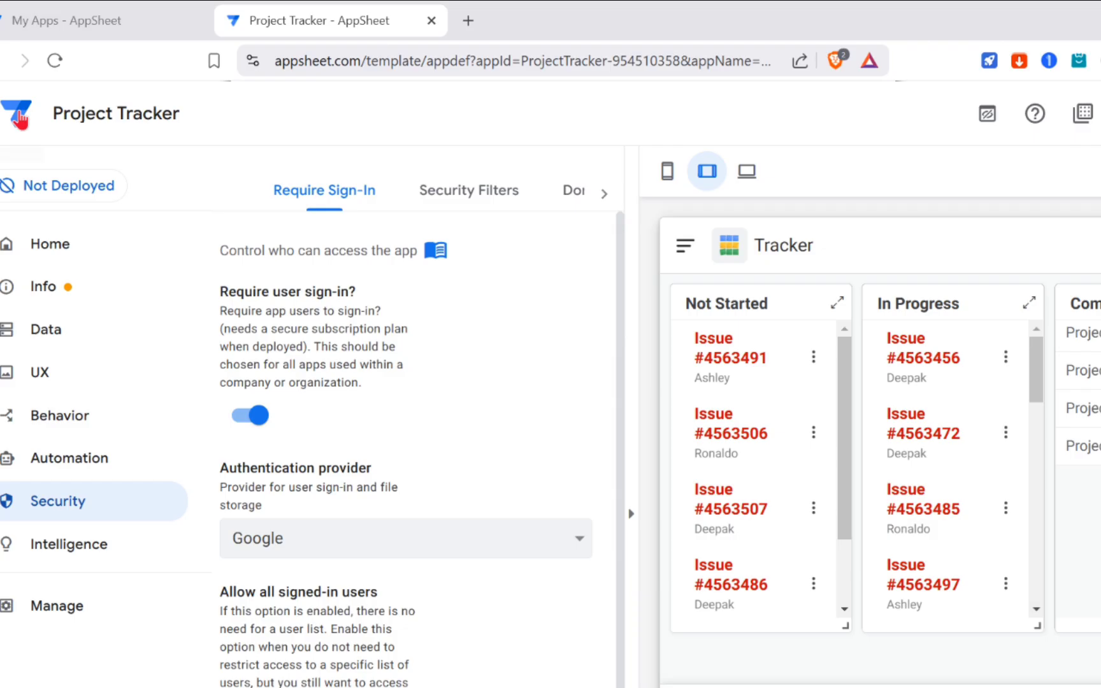
click(32, 83)
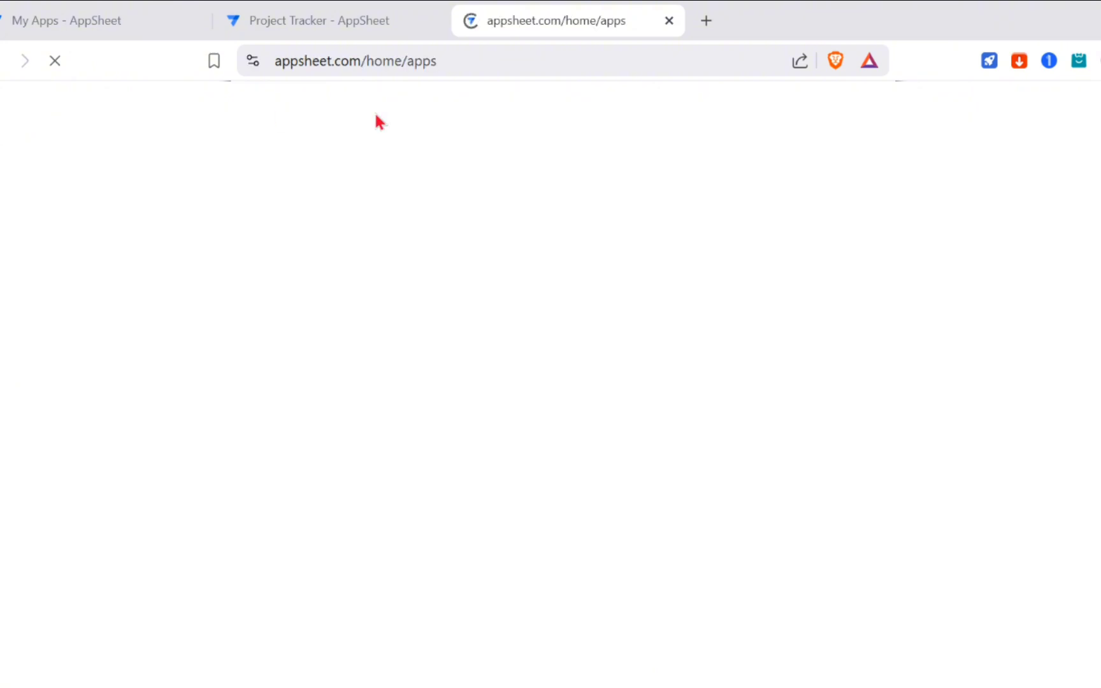
click(434, 20)
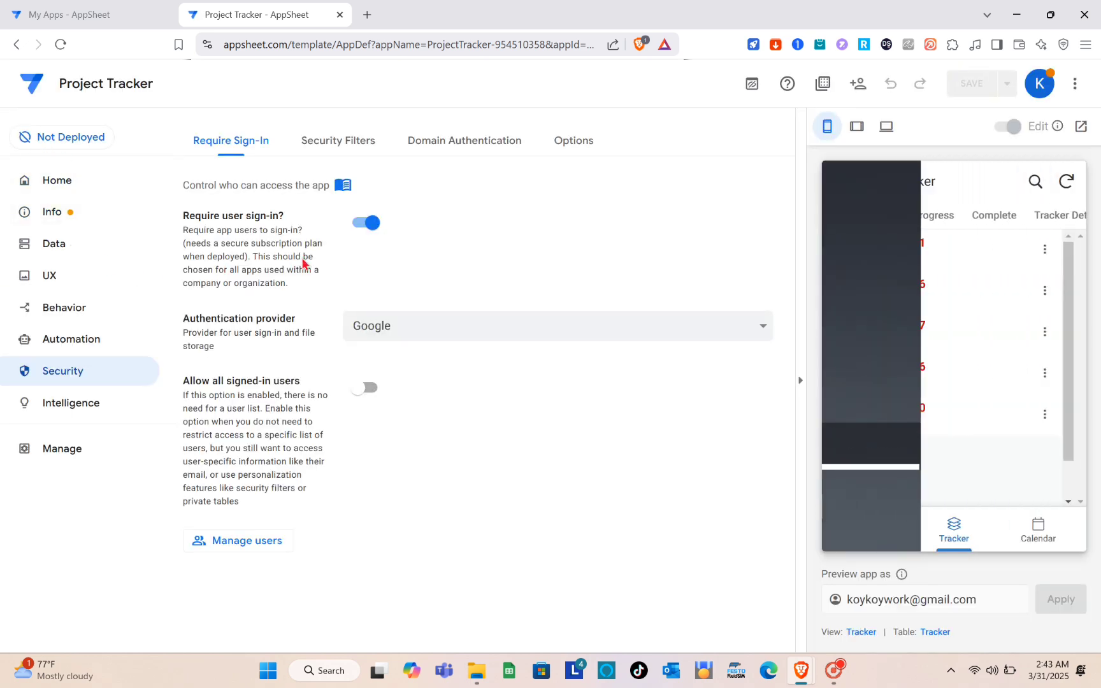
Step: Review the Project Tracker deployment check and move the app to the deployed state despite errors
click(94, 145)
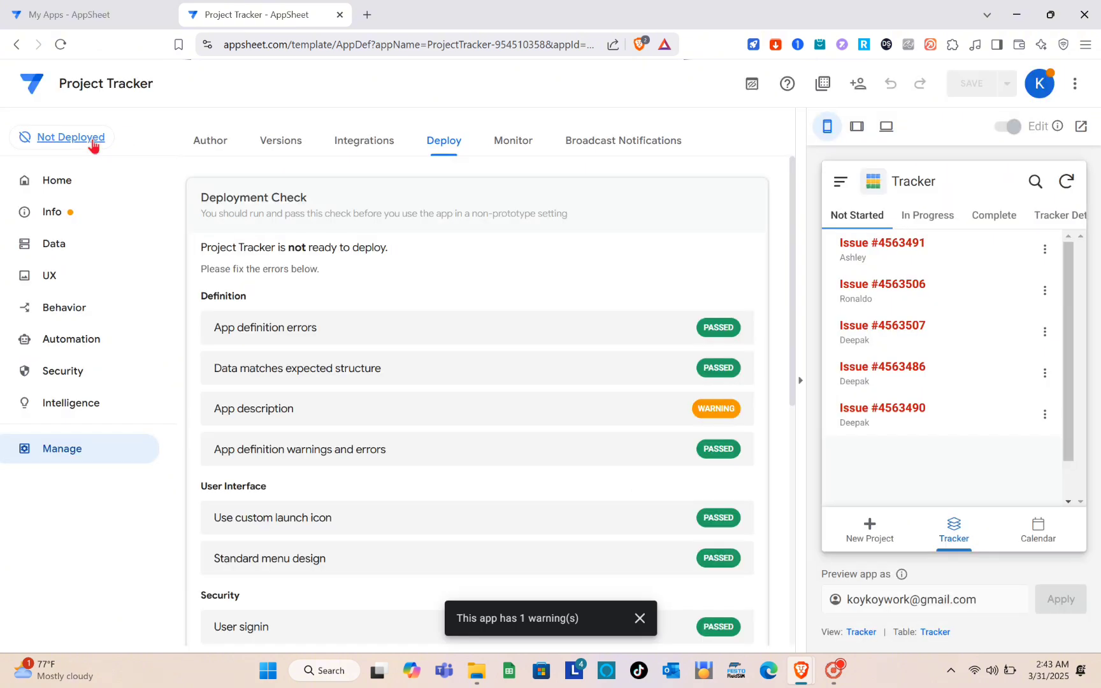
scroll(373, 368, down, 6)
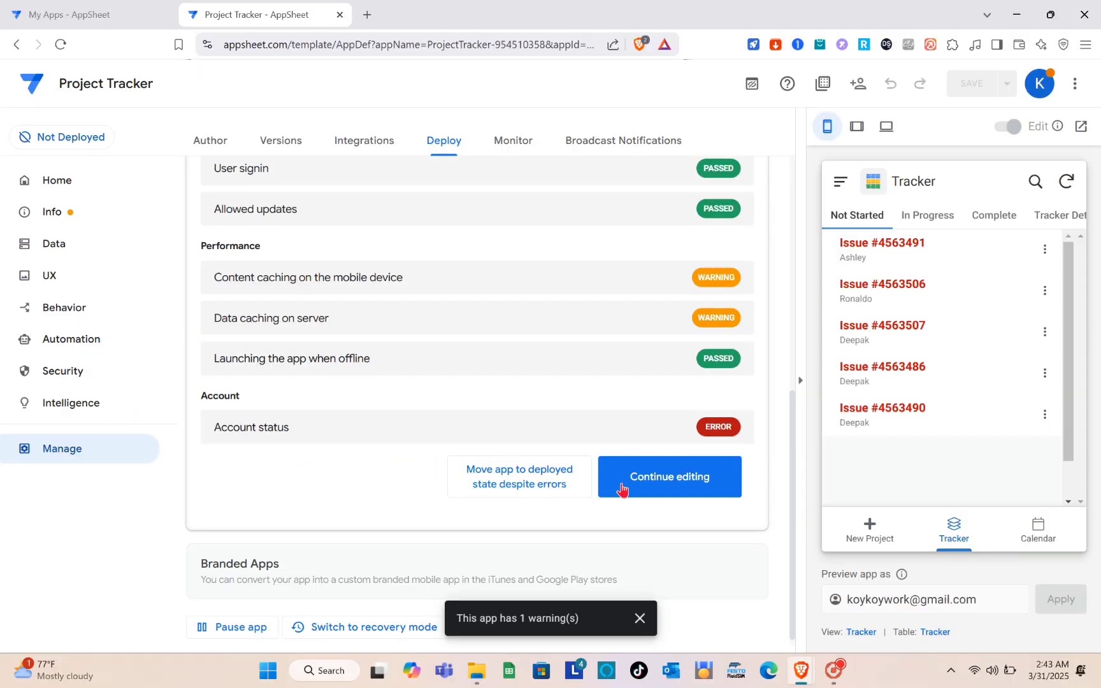
click(536, 487)
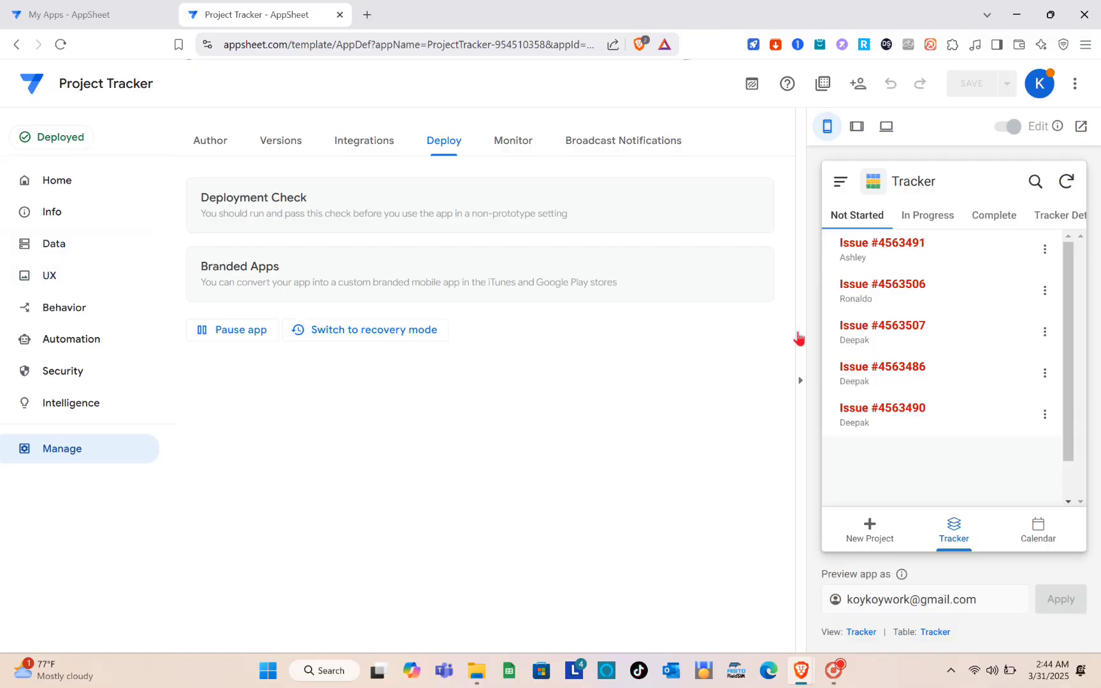
Step: View the deployed app in its own browser tab, checking its Calendar and Tracker views
click(1082, 127)
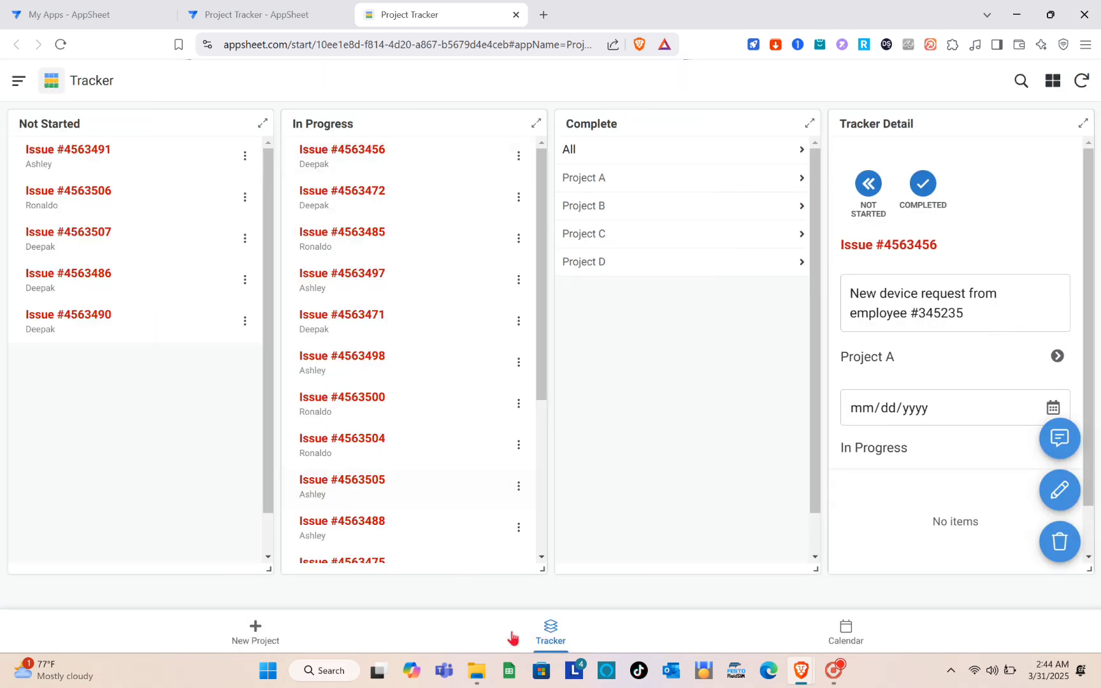
click(829, 647)
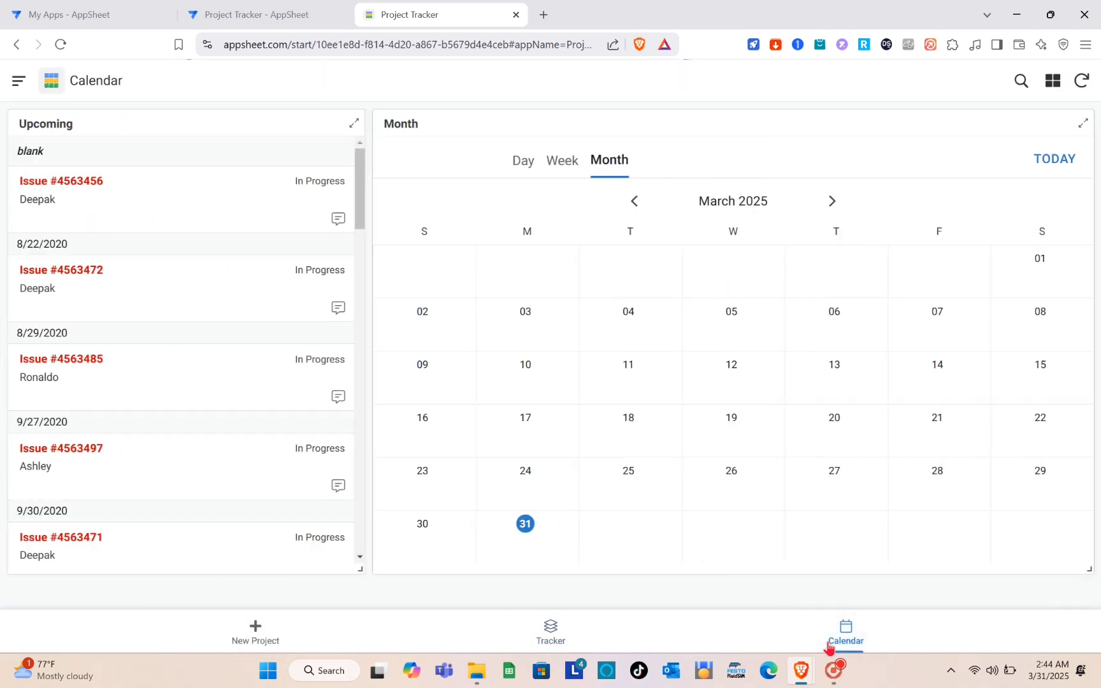
click(552, 633)
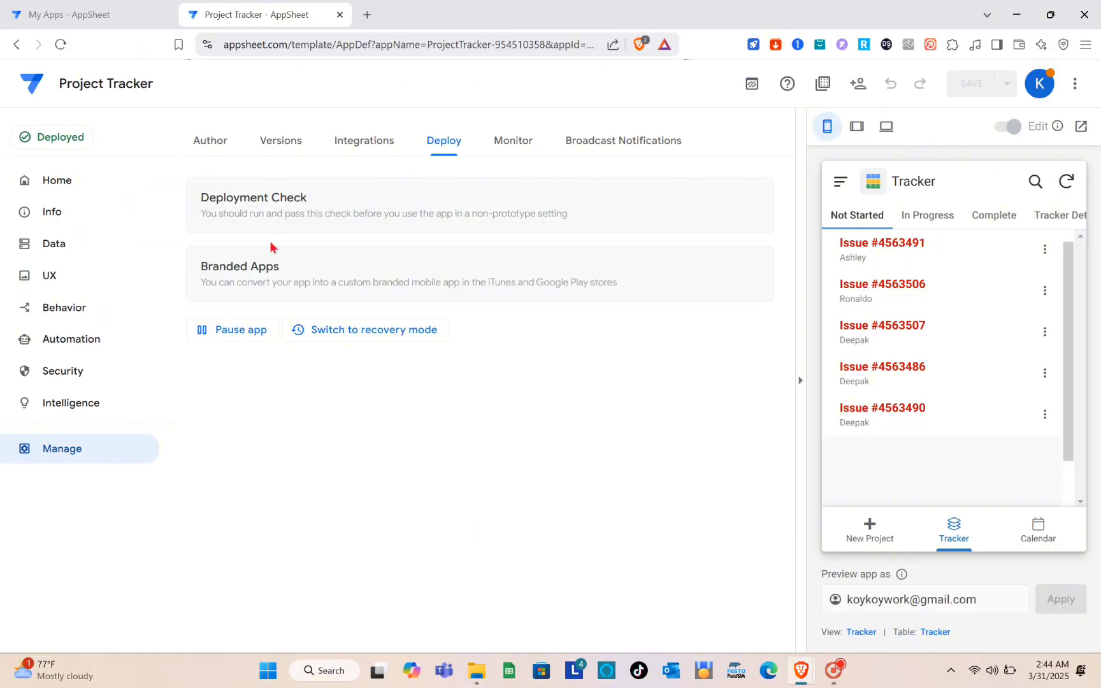
Step: Examine the user sharing options and share links for Project Tracker in the Security settings, and close the sharing dialog
click(79, 369)
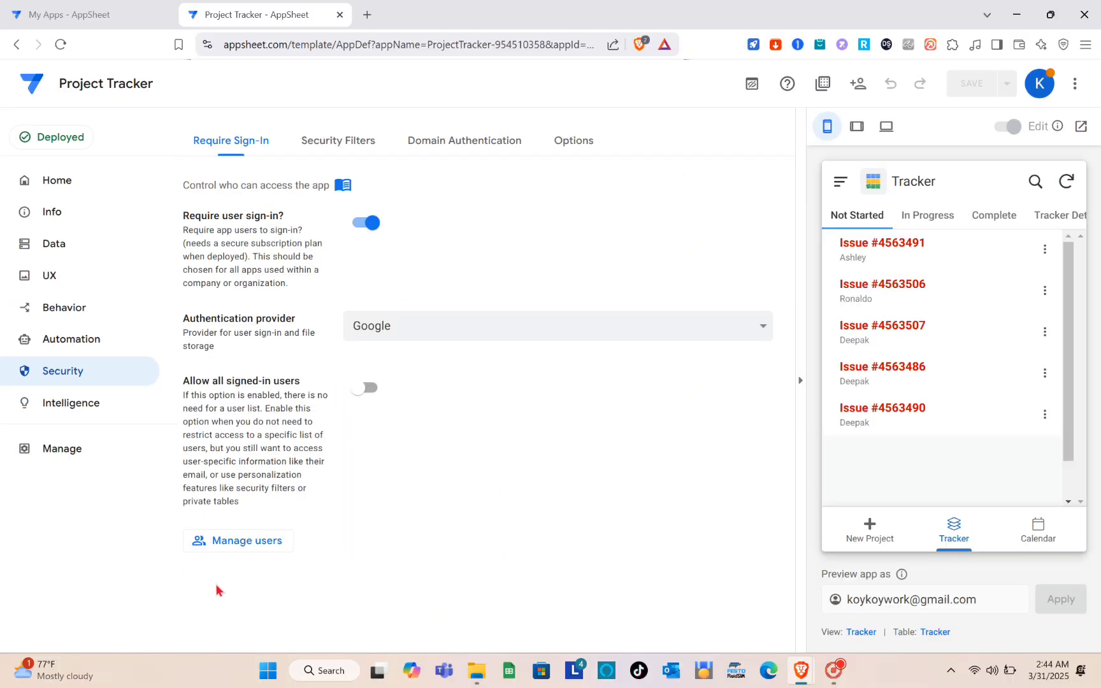
click(234, 549)
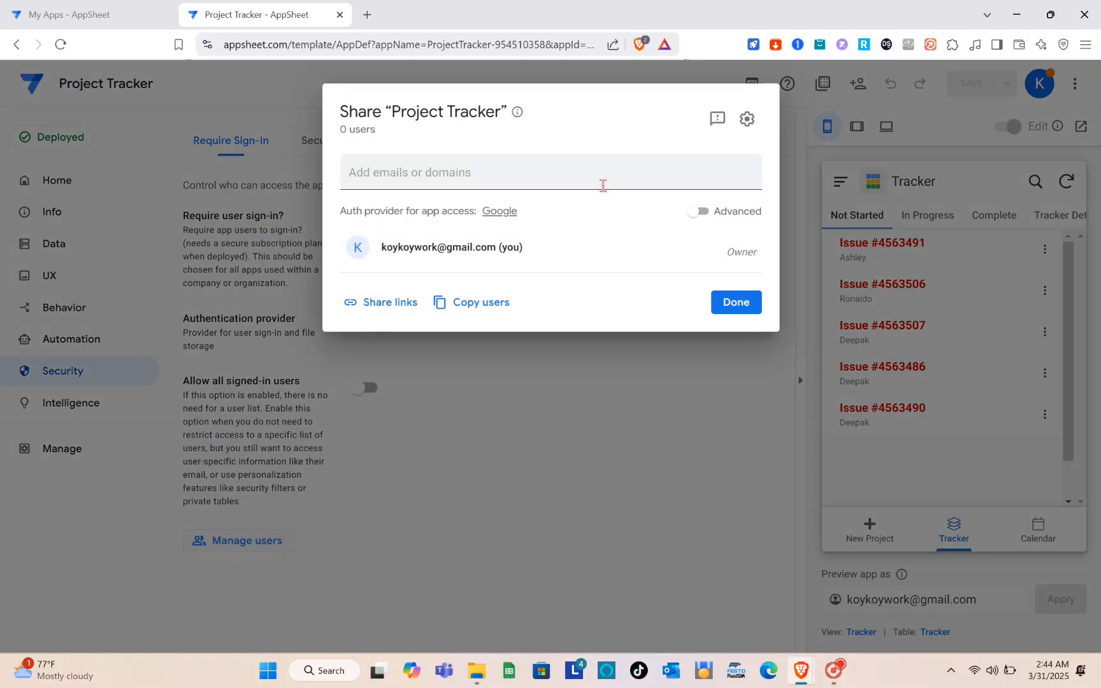
click(545, 184)
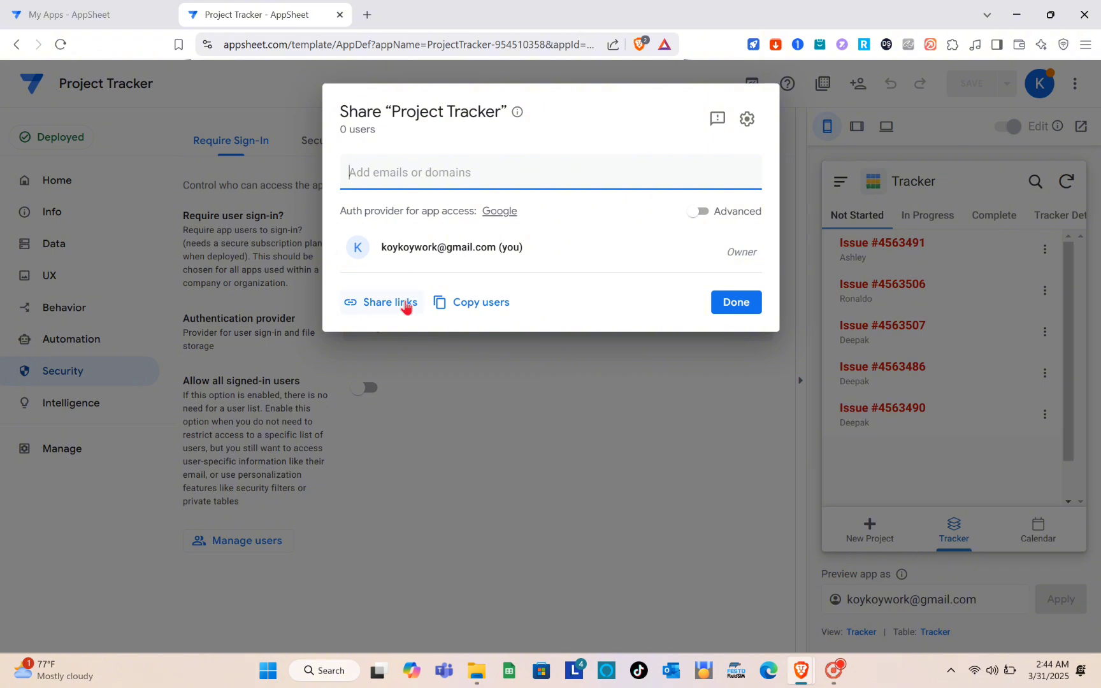
click(405, 306)
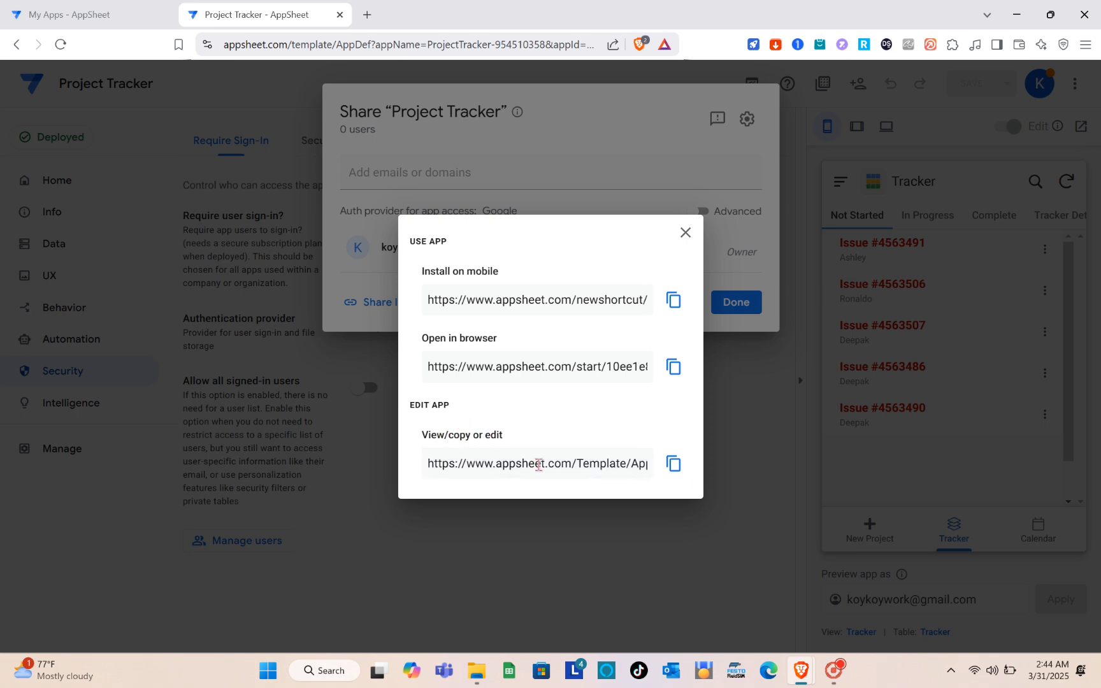
click(685, 232)
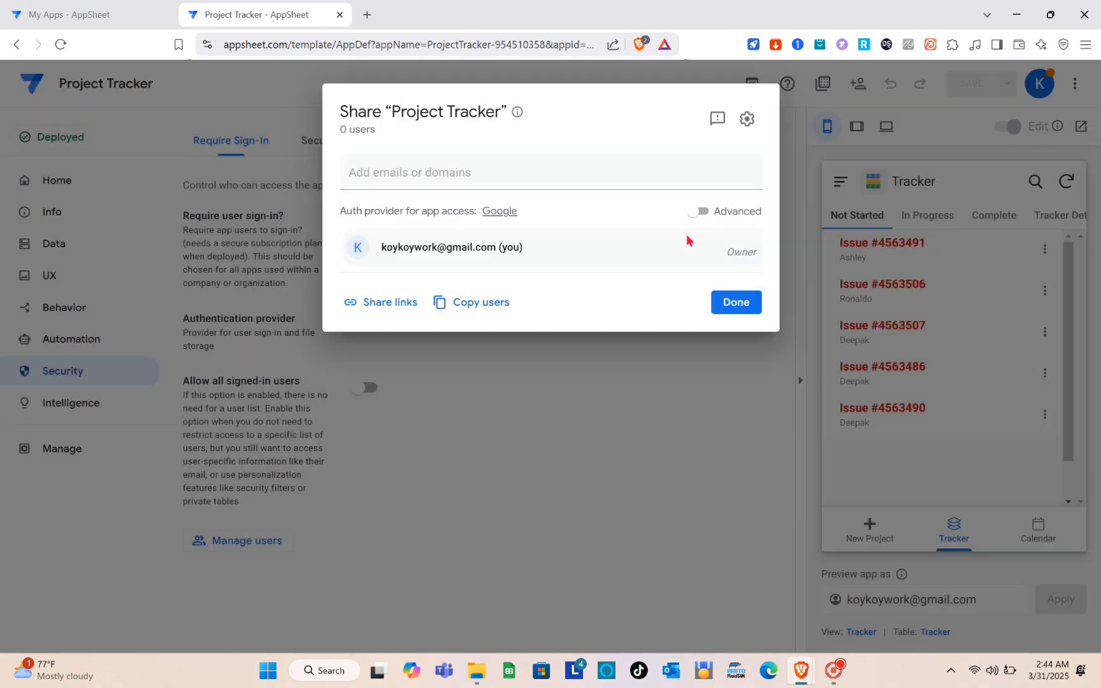
click(730, 311)
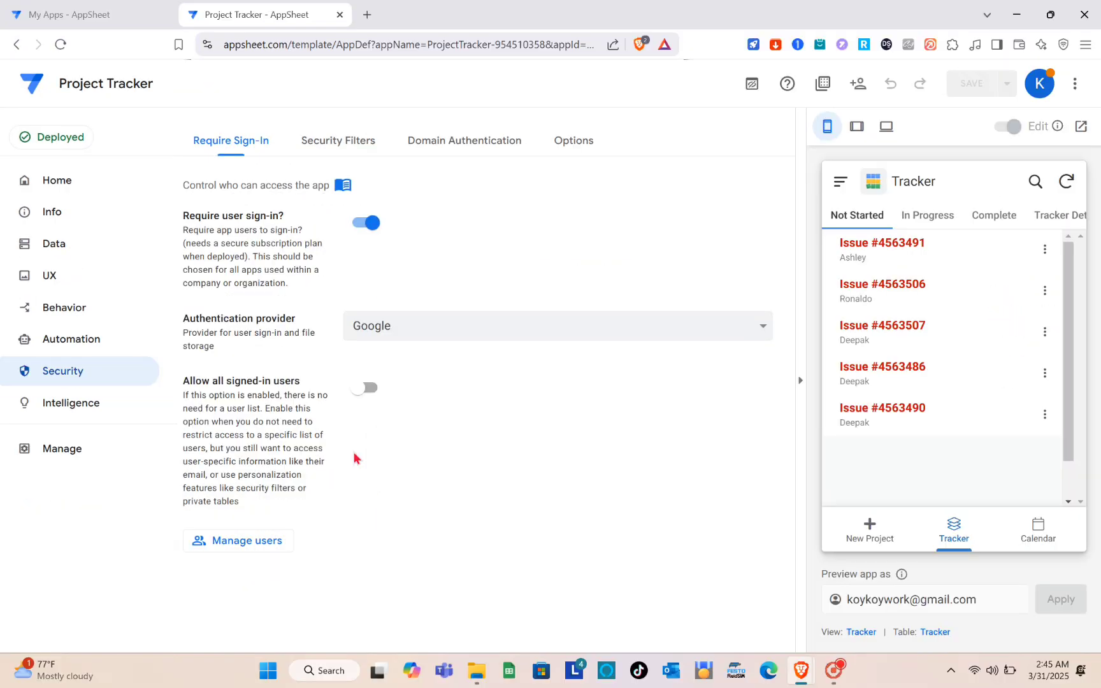
Step: Check the app's monitoring options in the Manage section
click(116, 449)
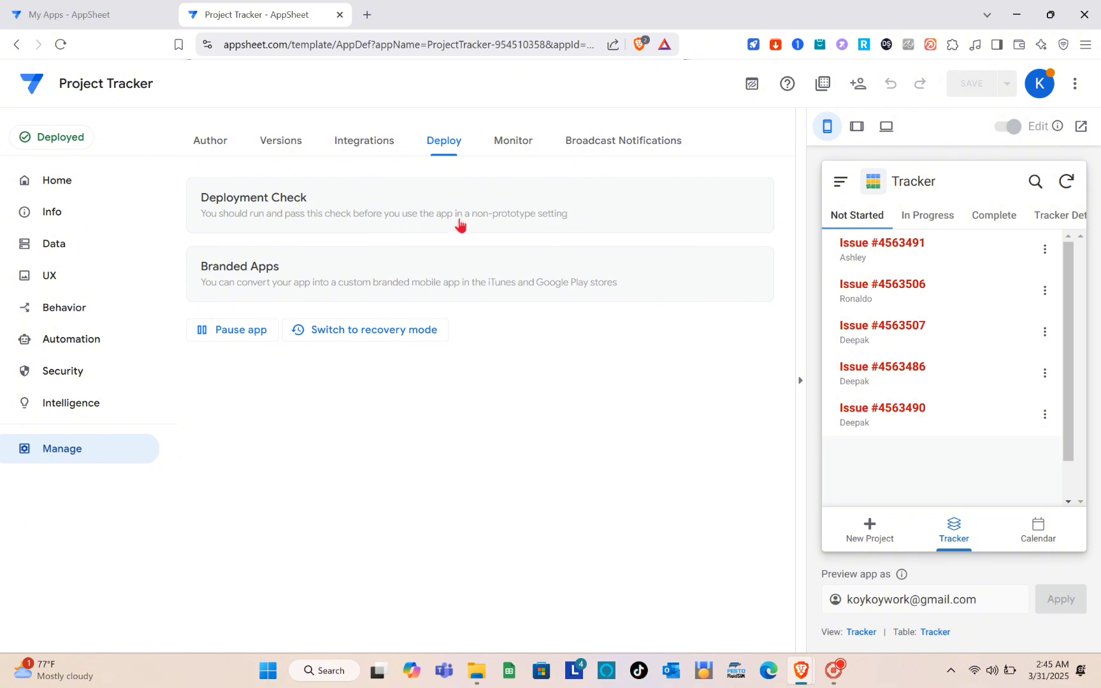
click(518, 149)
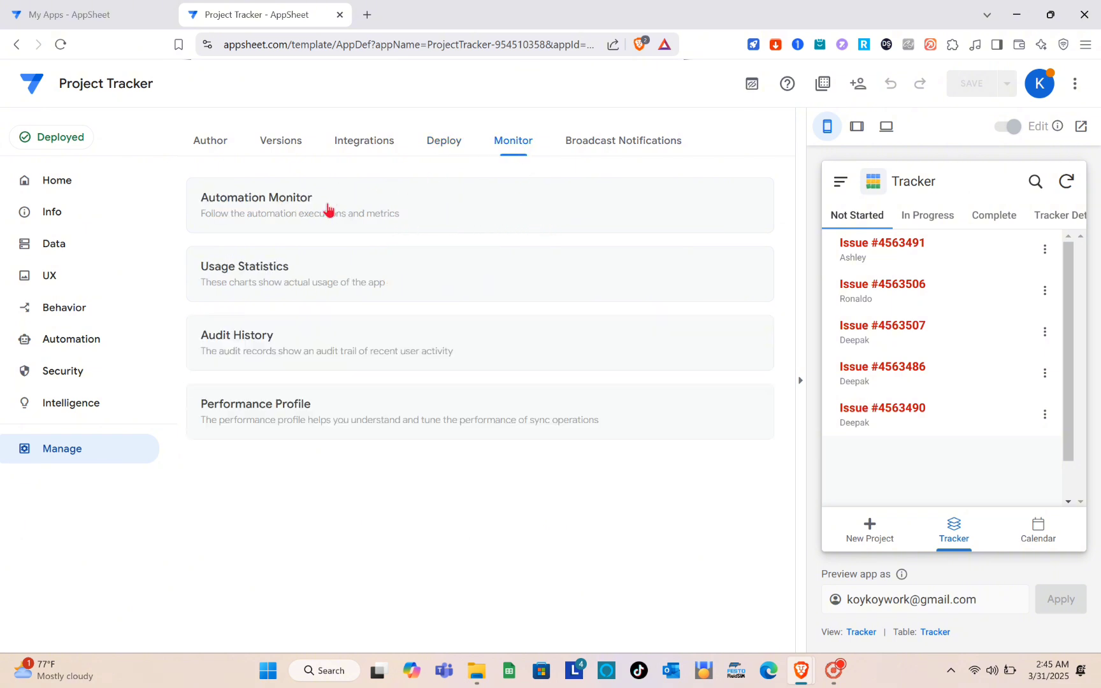